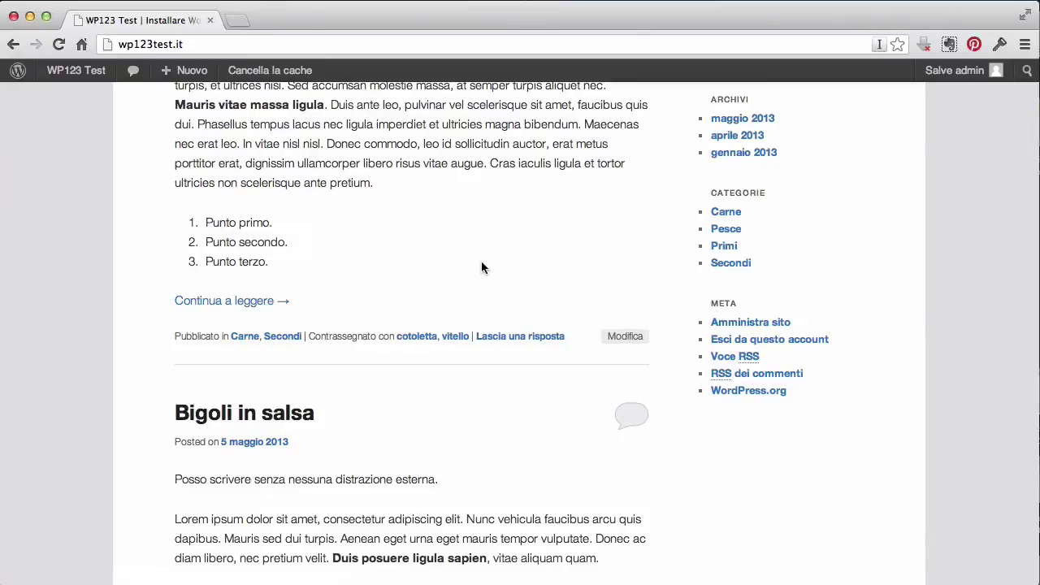
Step: Look through the blog's home page posts, checking the categories assigned to each and the category list
scroll(482, 265, "down", 3)
scroll(482, 268, "down", 3)
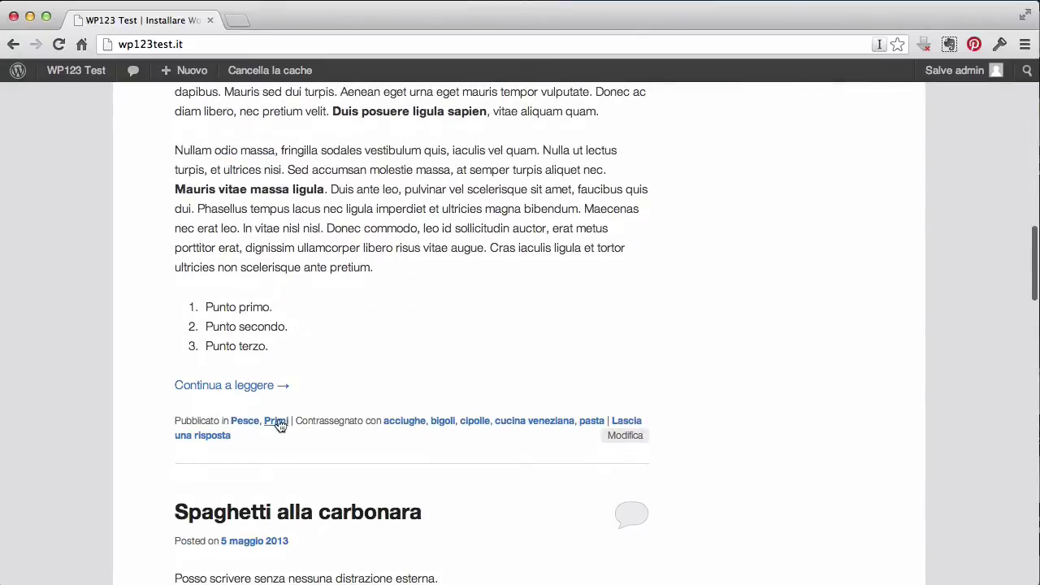
scroll(399, 365, "down", 5)
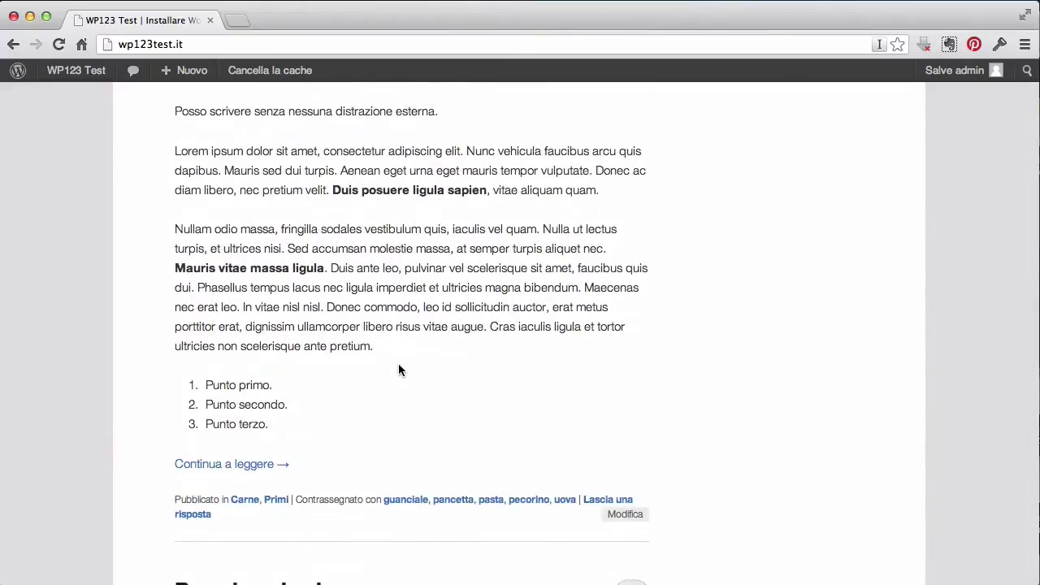
scroll(325, 474, "down", 4)
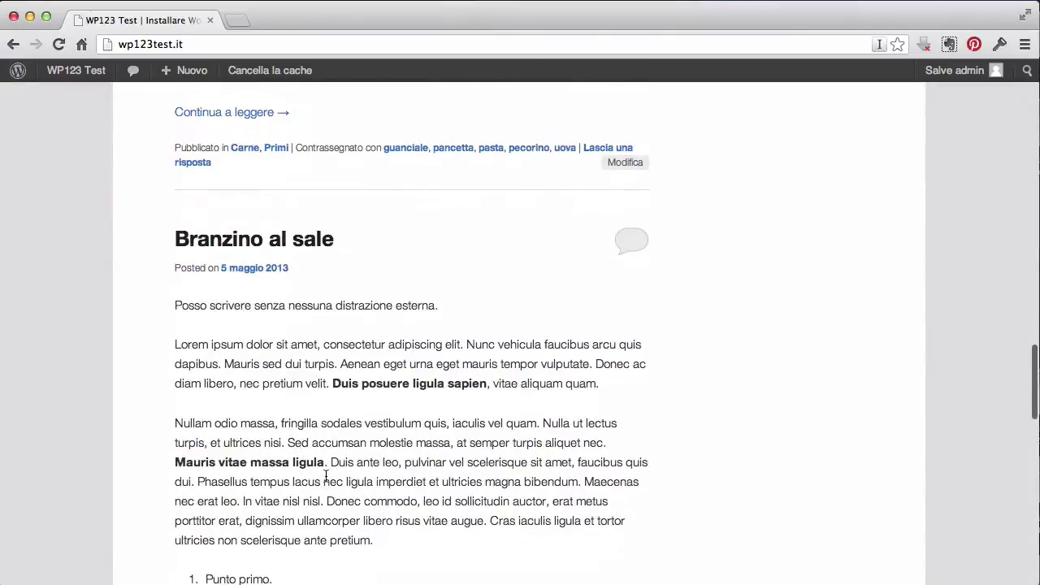
scroll(325, 474, "up", 20)
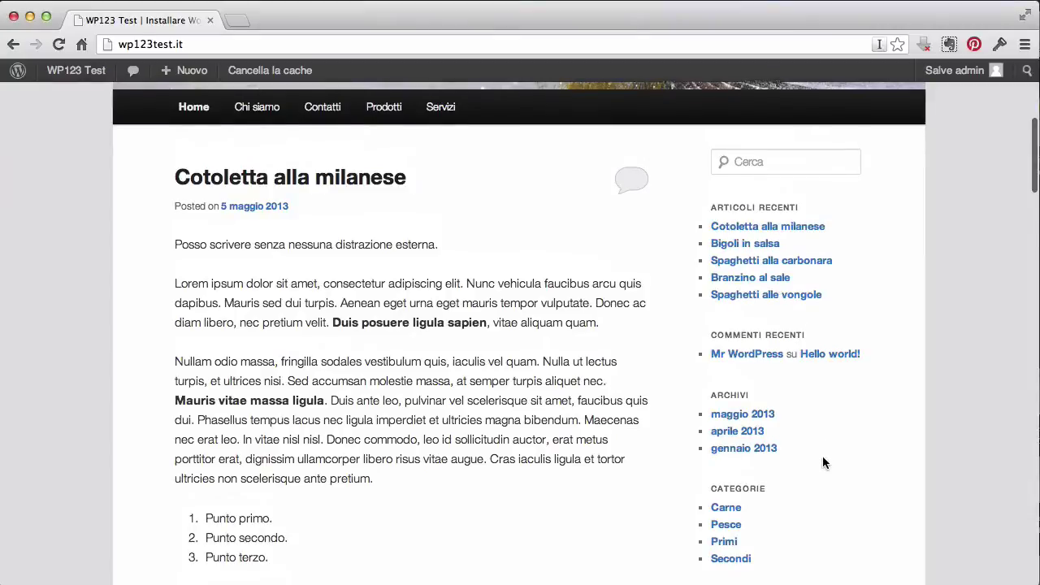
scroll(823, 456, "down", 2)
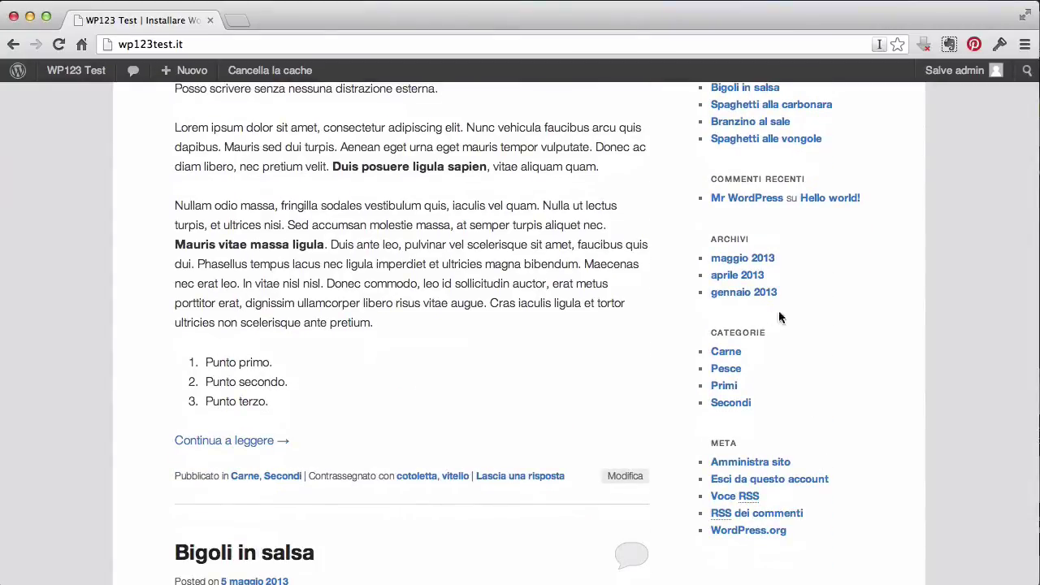
Step: View the Pesce category archive and look through the posts filed under it
left_click(723, 373)
scroll(724, 381, "down", 10)
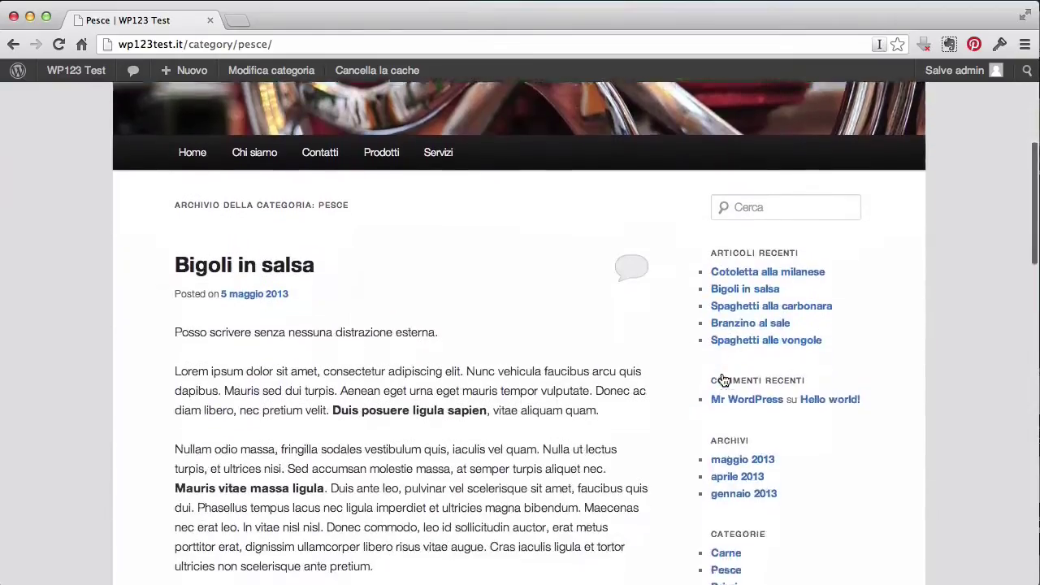
scroll(725, 380, "down", 20)
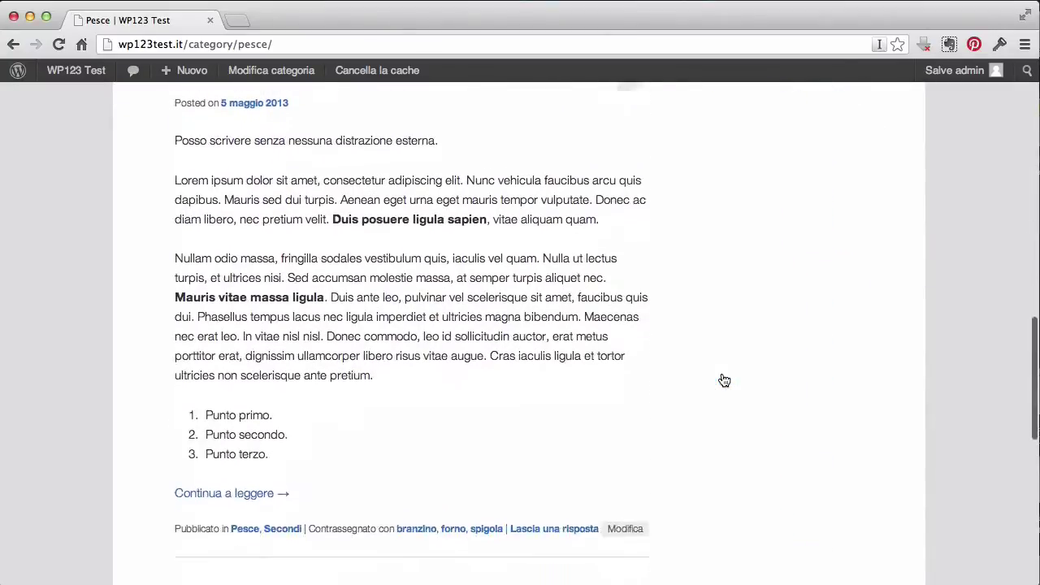
scroll(724, 380, "up", 20)
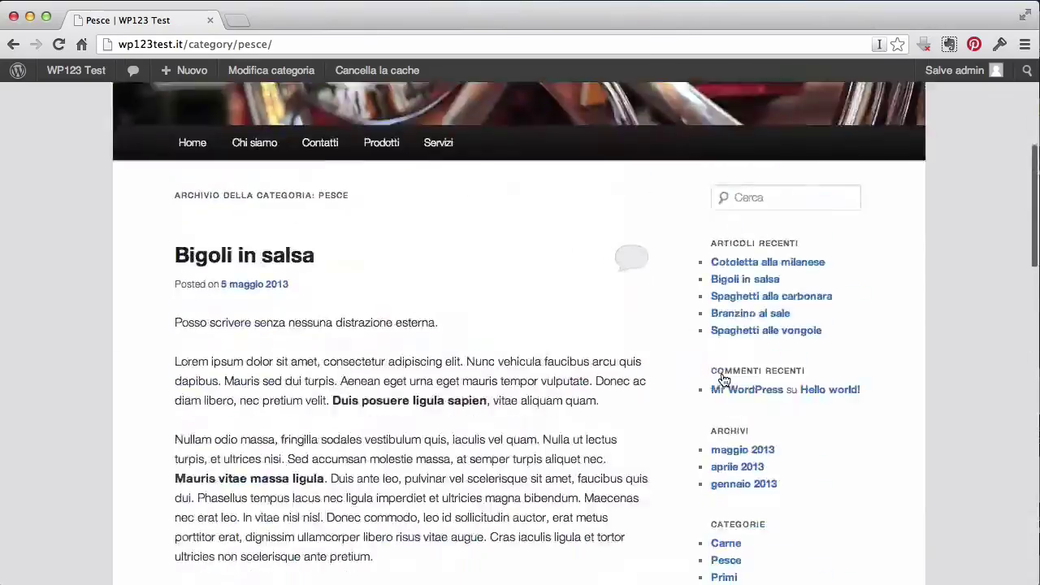
scroll(724, 380, "down", 2)
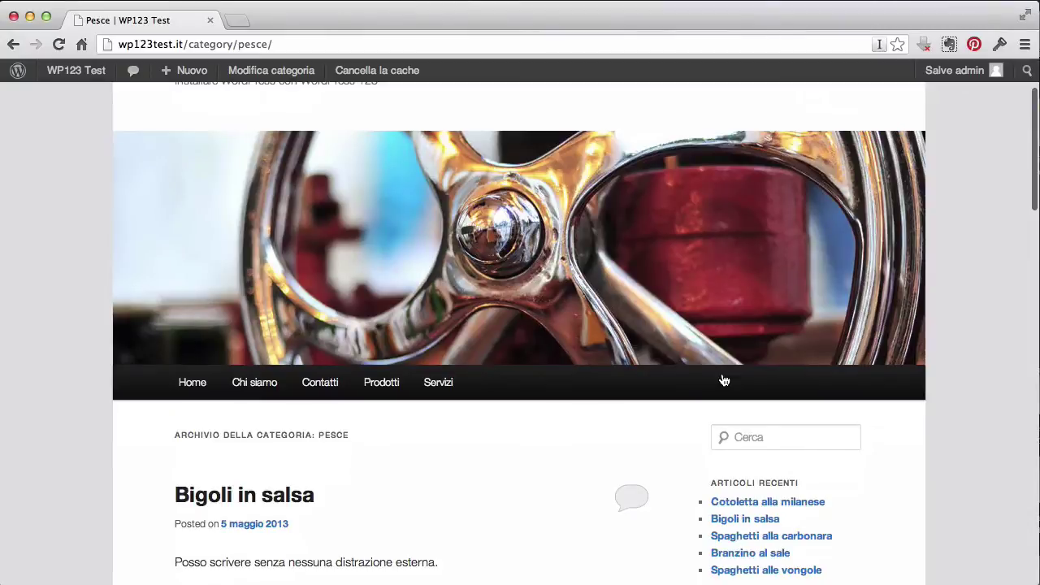
scroll(724, 380, "down", 3)
scroll(725, 380, "down", 4)
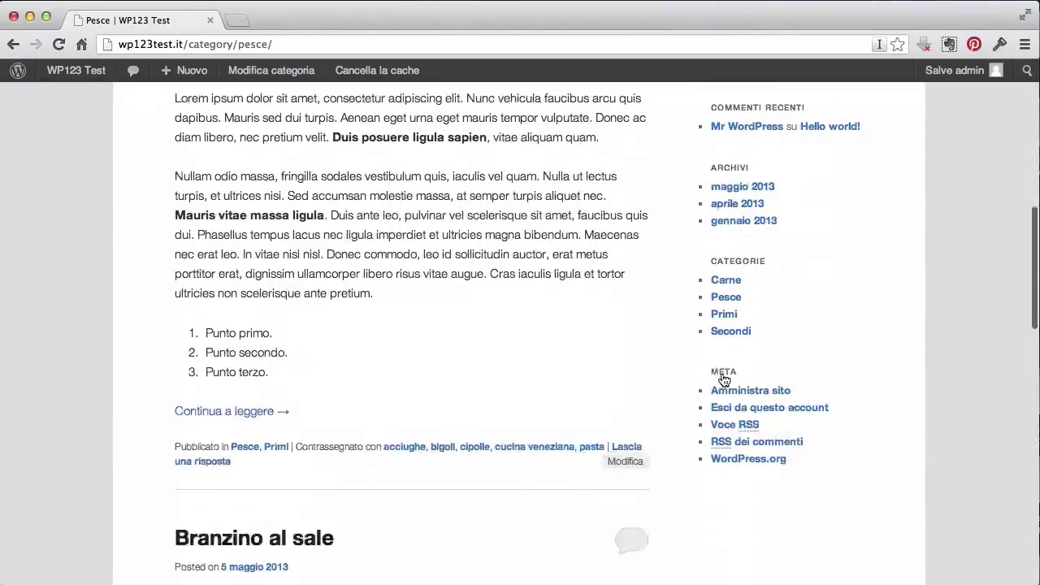
scroll(724, 380, "down", 2)
scroll(724, 381, "up", 5)
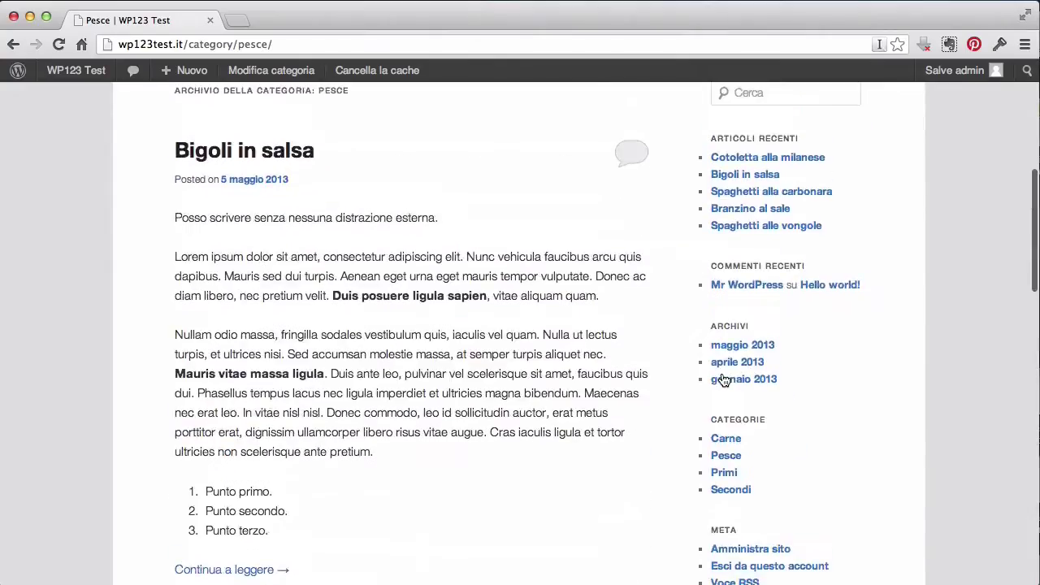
scroll(724, 380, "down", 2)
scroll(724, 380, "up", 4)
scroll(724, 380, "down", 6)
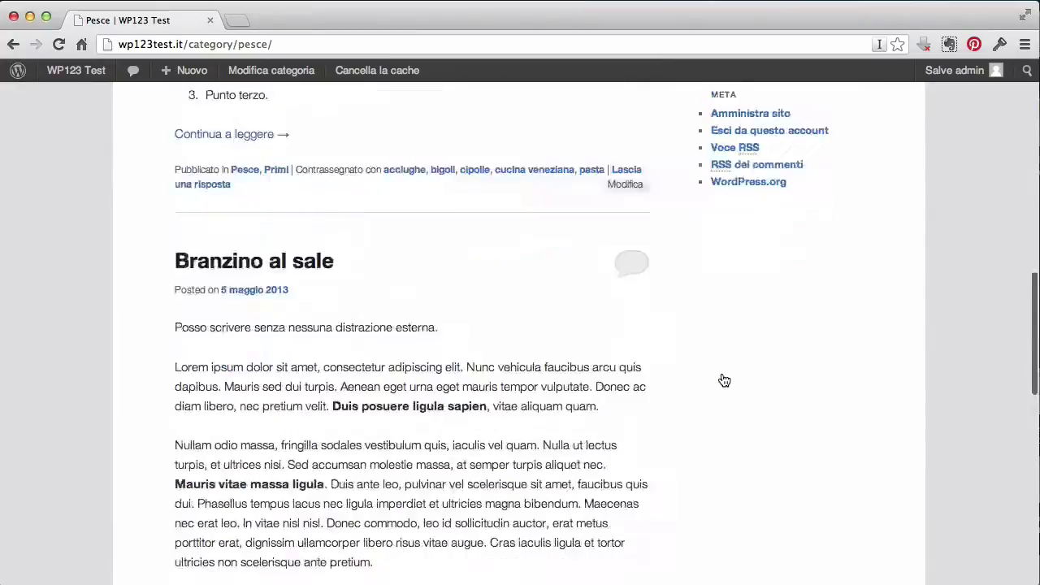
scroll(724, 380, "down", 2)
scroll(723, 378, "up", 18)
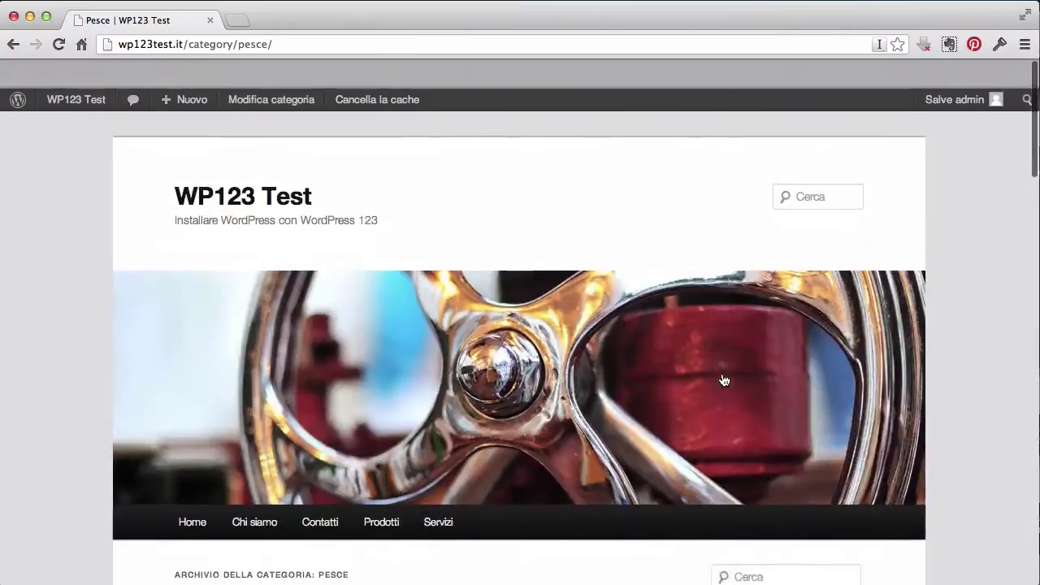
Step: Go to the site's admin area and open the management page for post categories
mouse_move(65, 71)
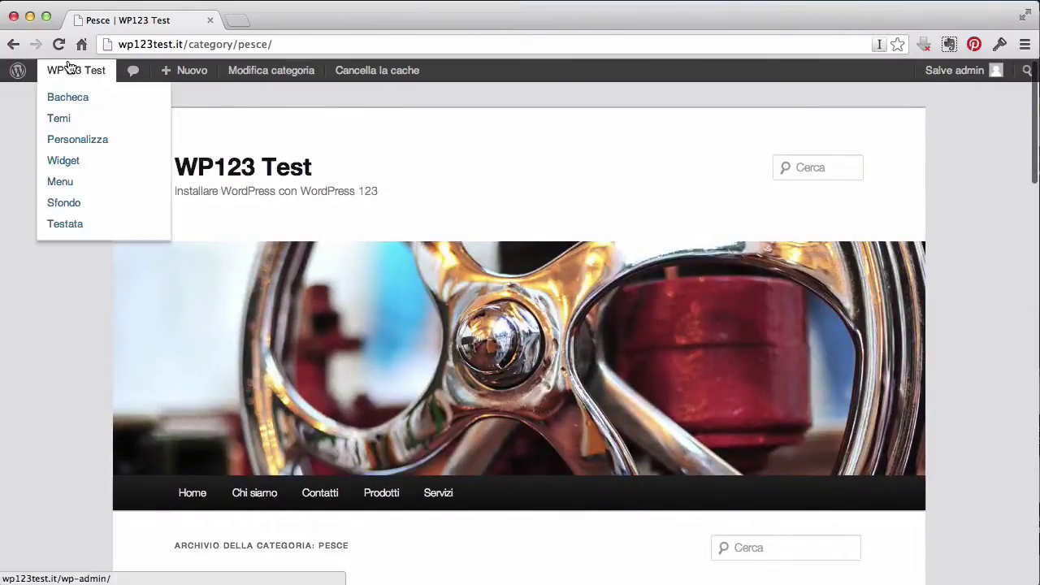
left_click(69, 98)
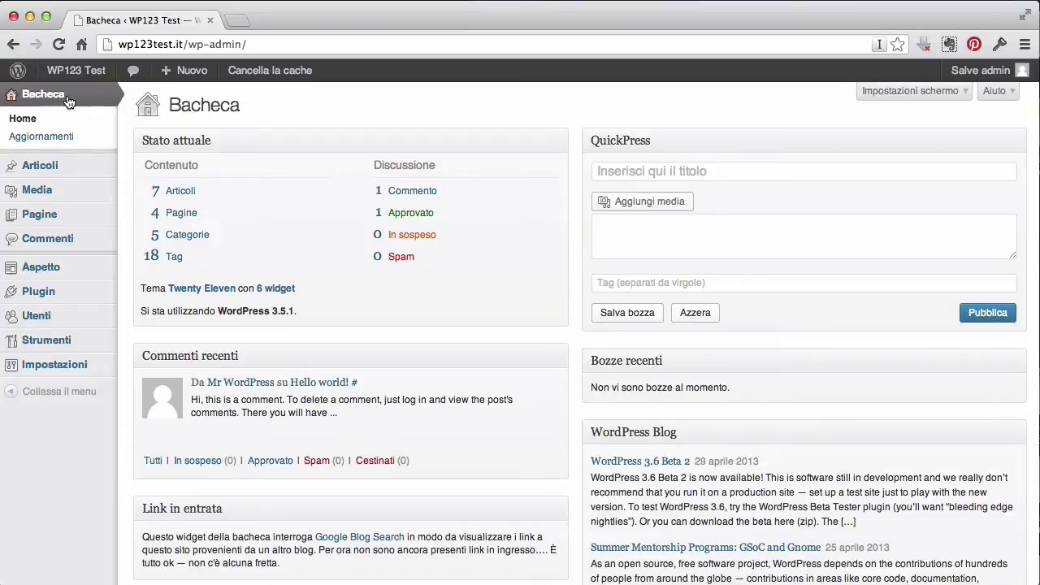
left_click(38, 168)
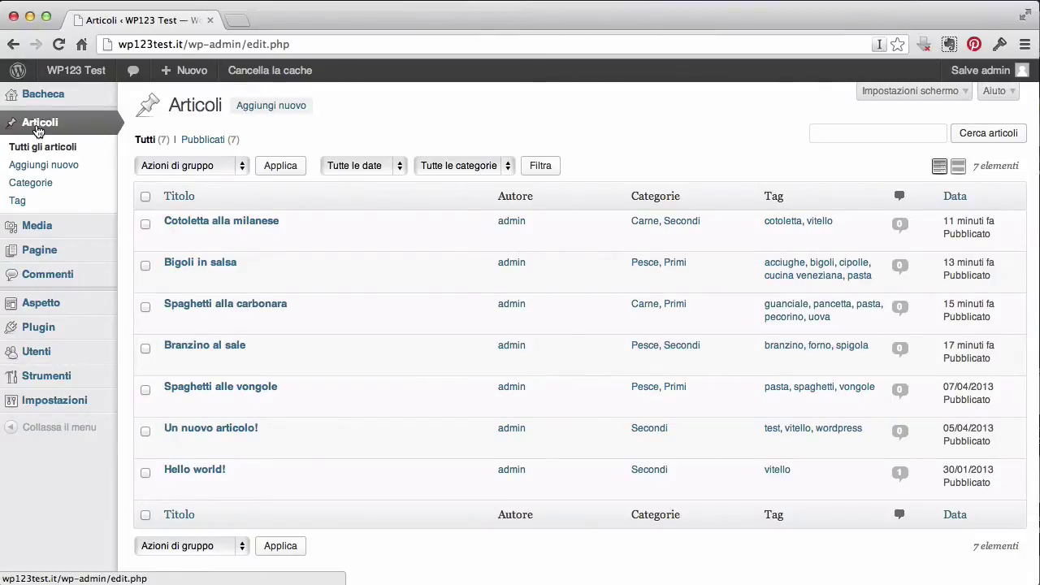
left_click(29, 190)
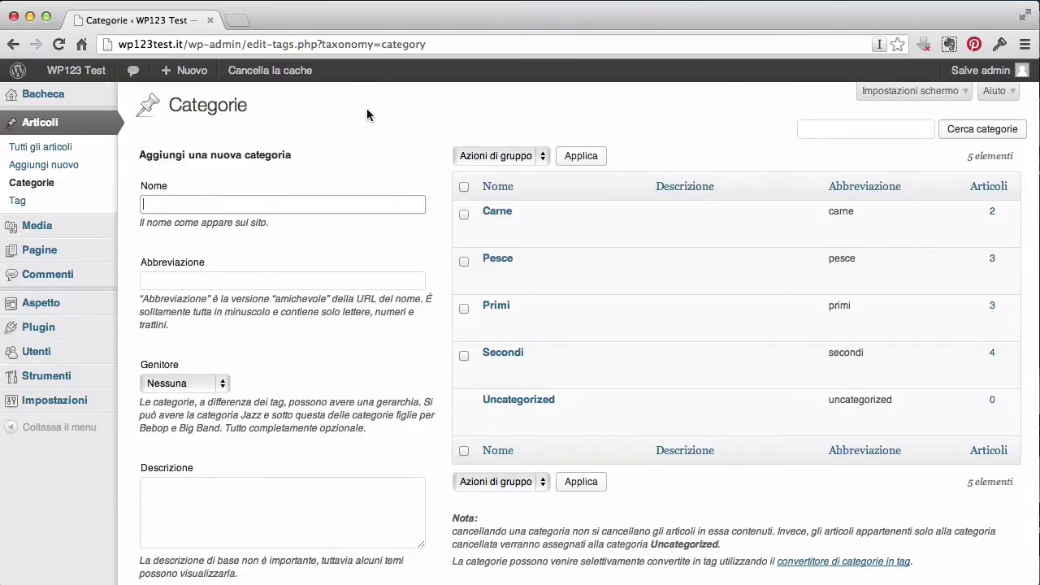
Step: Add a new top-level post category named Dolci
type("Dolci")
scroll(368, 247, "down", 3)
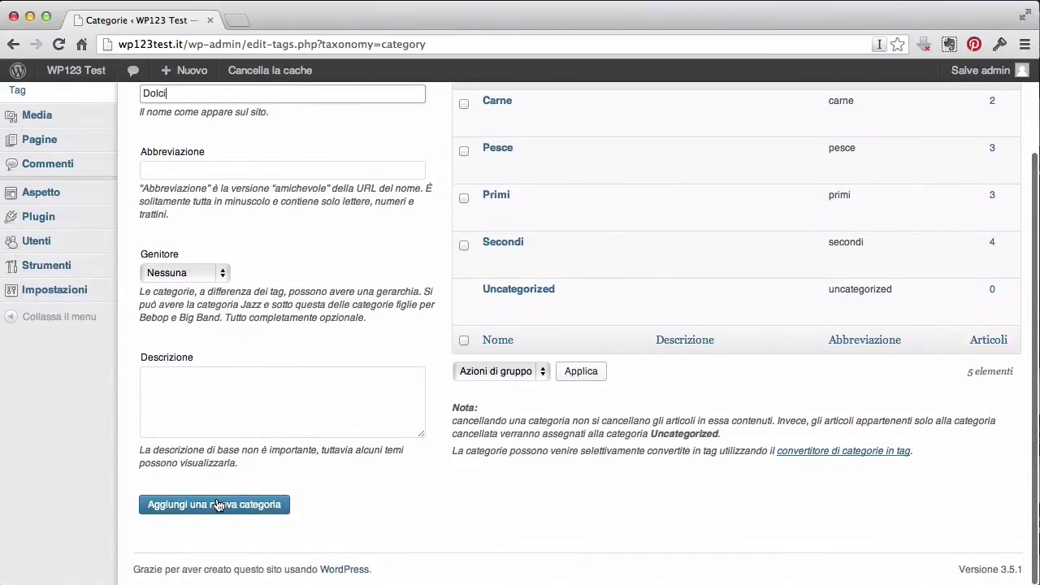
left_click(217, 505)
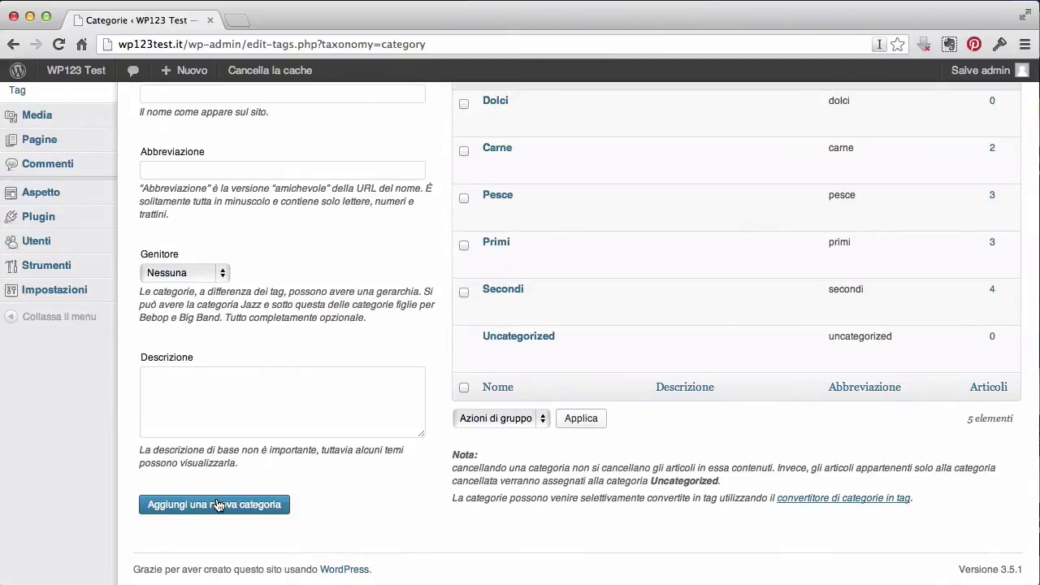
Step: Add a new category named Pasta with Primi as its parent
scroll(218, 502, "up", 3)
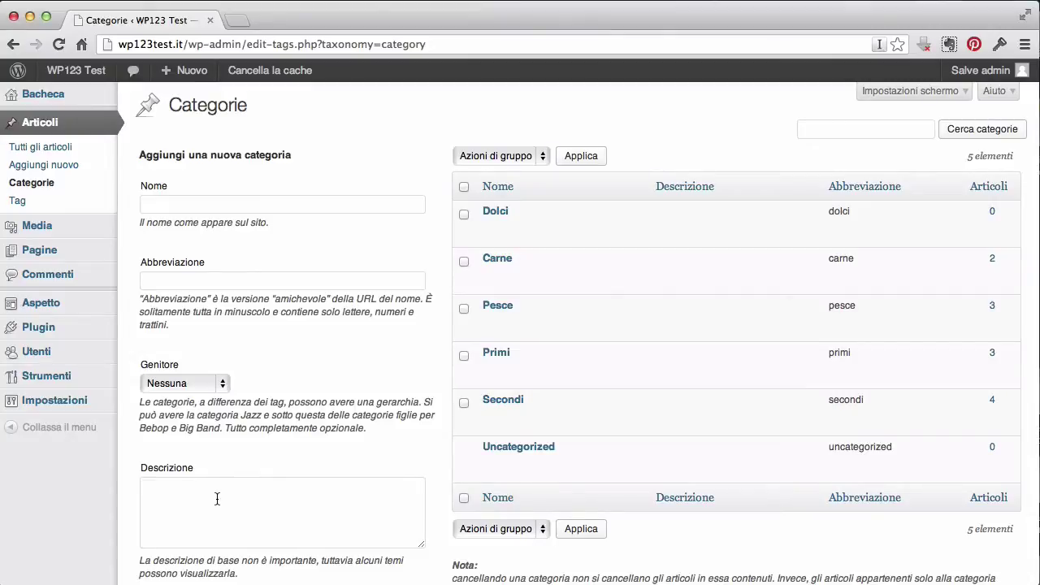
left_click(216, 202)
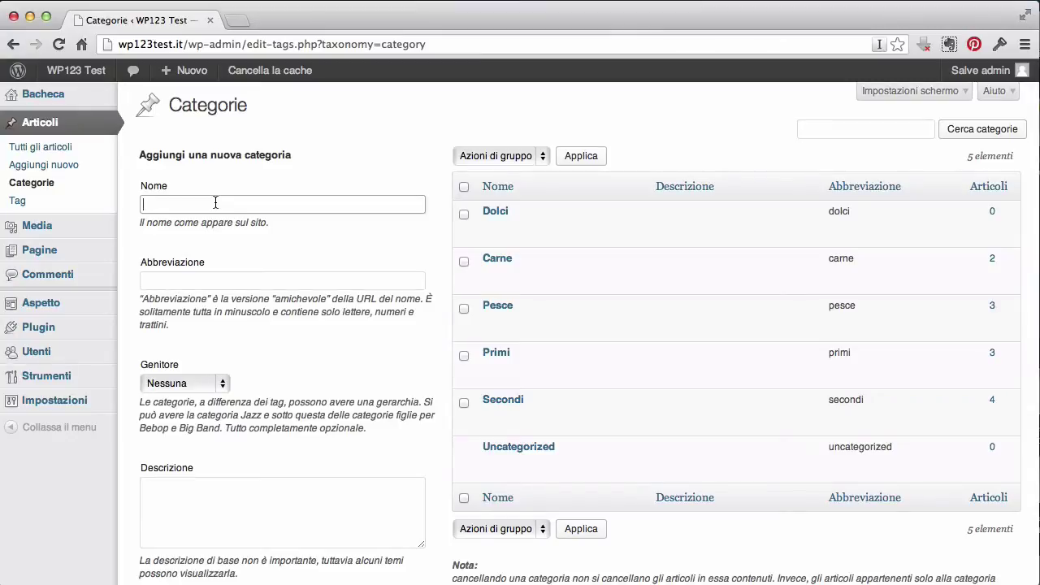
type("Pasta")
left_click(205, 382)
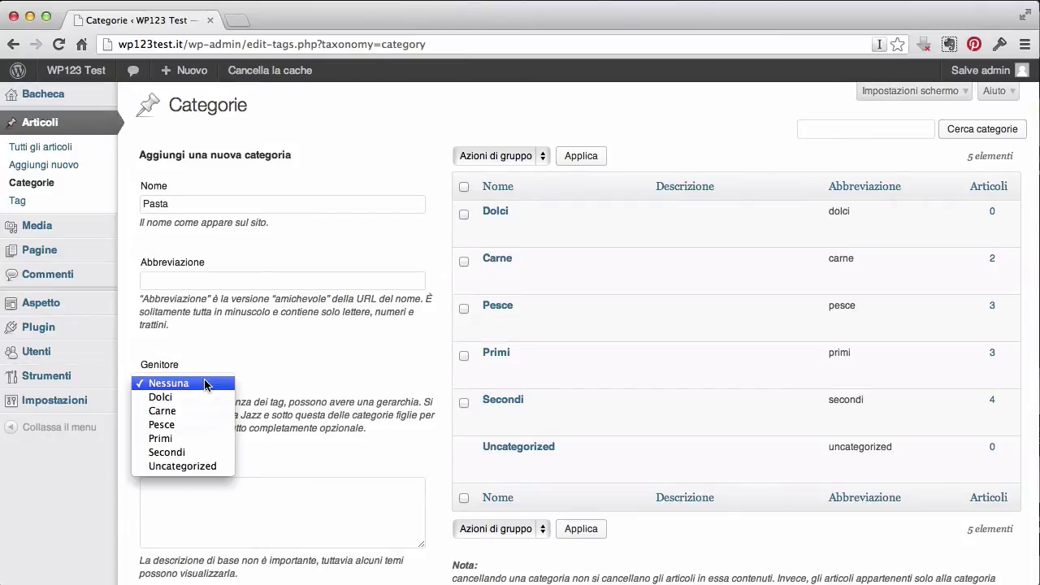
left_click(179, 439)
scroll(270, 453, "down", 1)
scroll(270, 453, "down", 3)
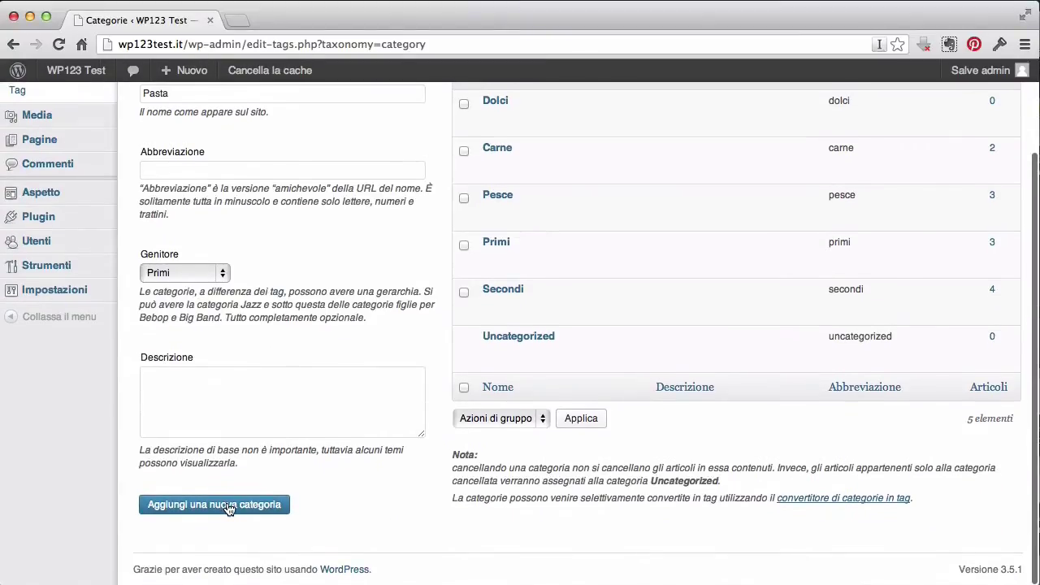
left_click(228, 506)
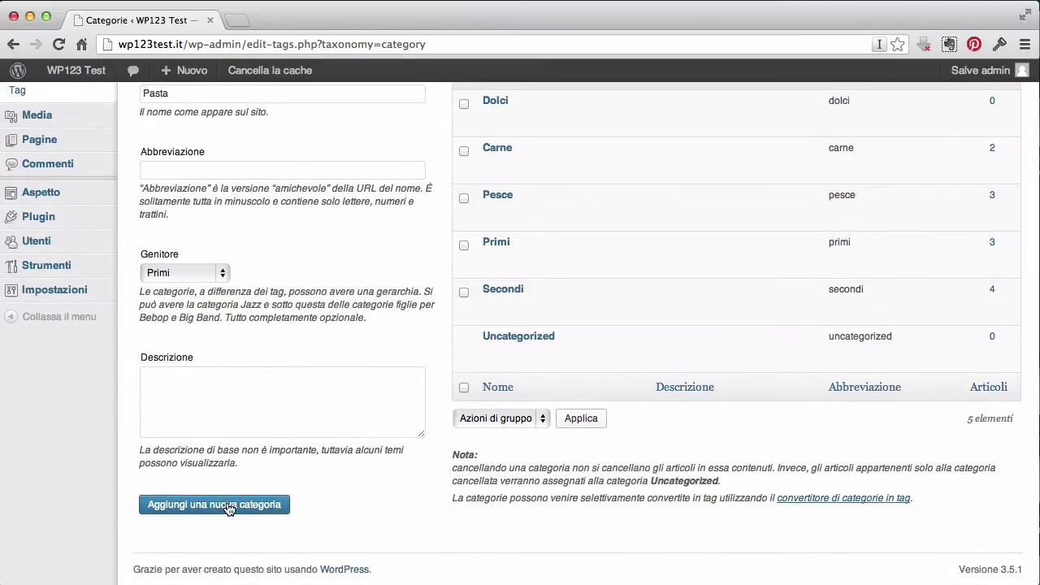
Step: Add another subcategory named Riso under the parent category Primi
scroll(228, 506, "up", 5)
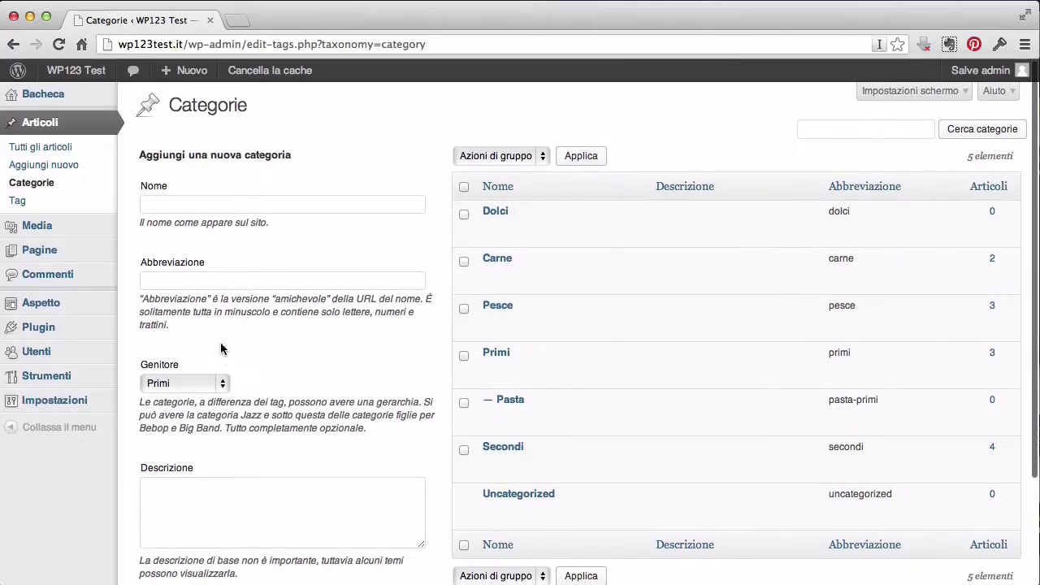
left_click(200, 208)
type("Riso")
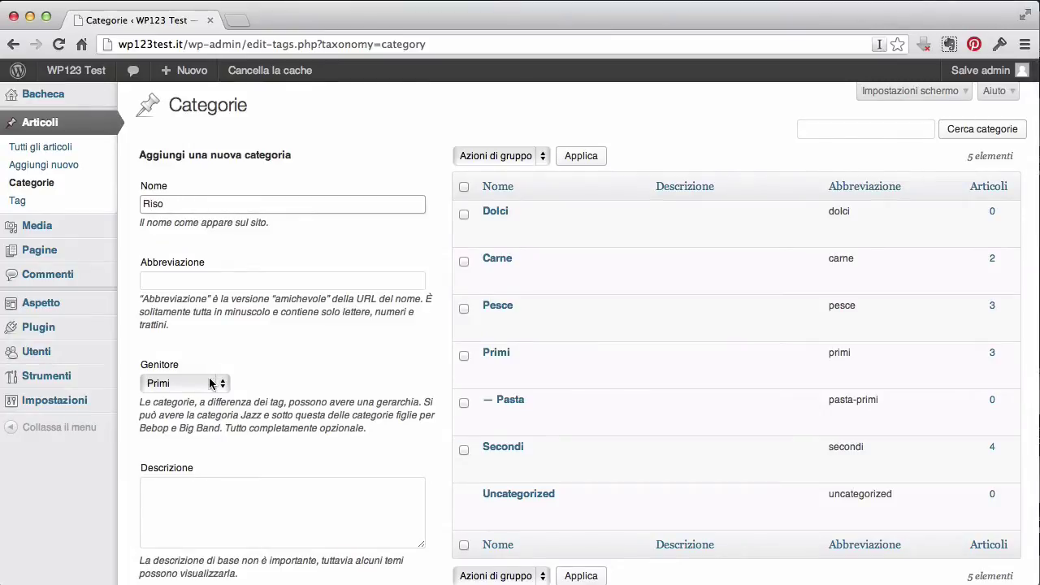
scroll(281, 380, "down", 1)
scroll(280, 379, "down", 3)
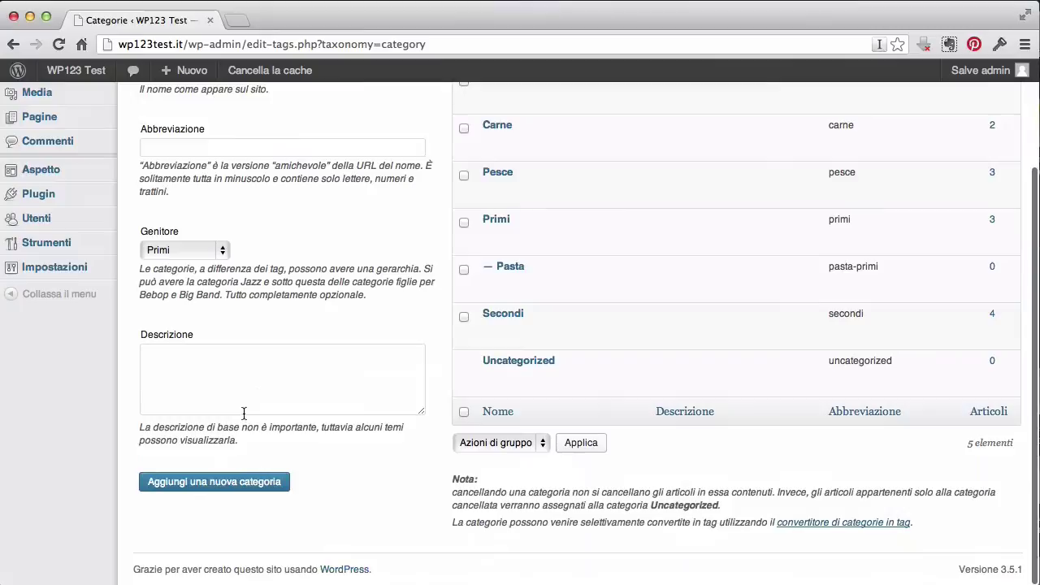
left_click(213, 482)
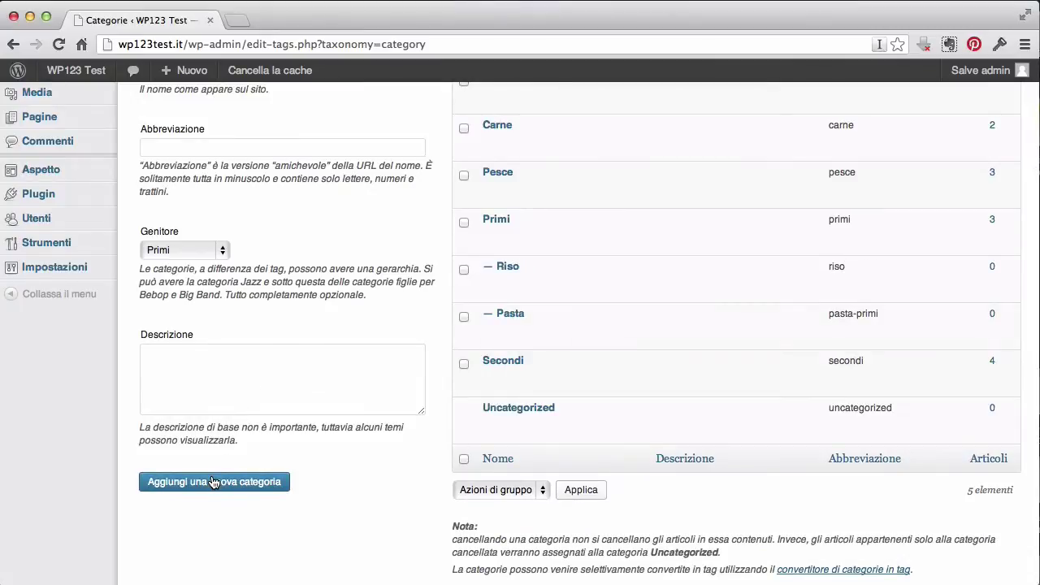
Step: Quick-edit the Pesce category, setting its name to Mare and its slug to mare, and save the update
scroll(416, 289, "up", 3)
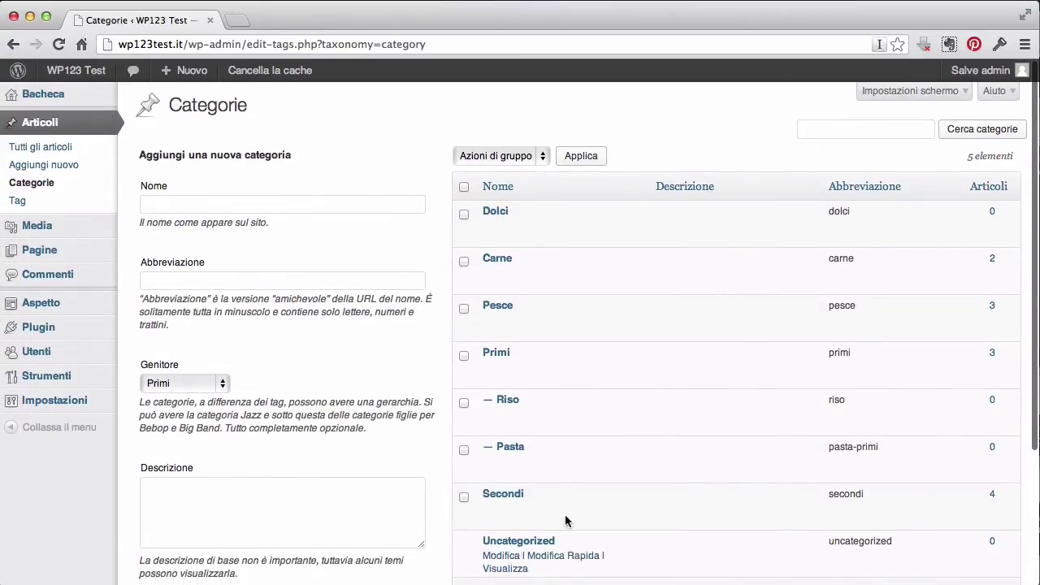
mouse_move(530, 362)
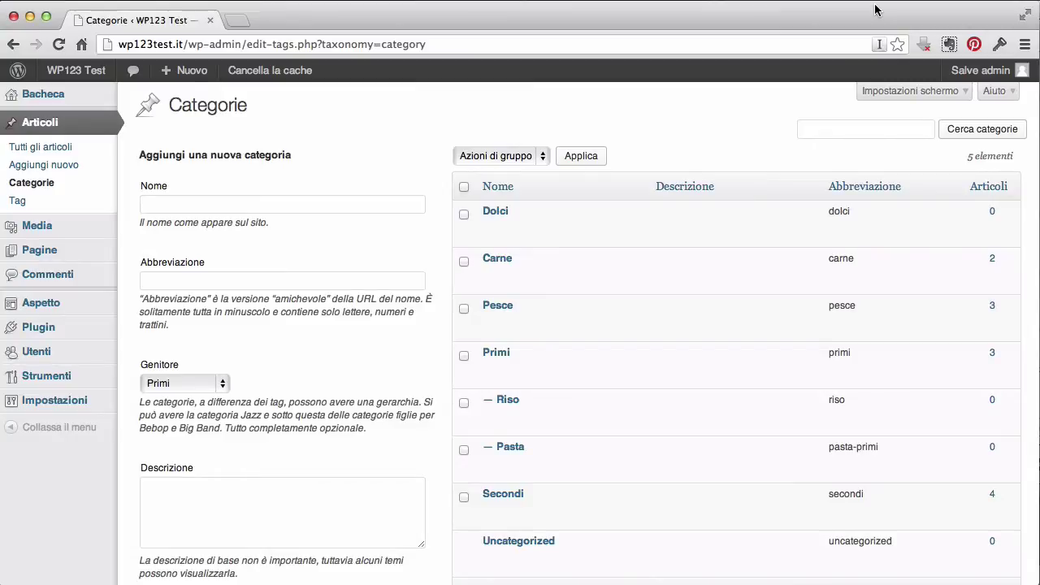
mouse_move(552, 336)
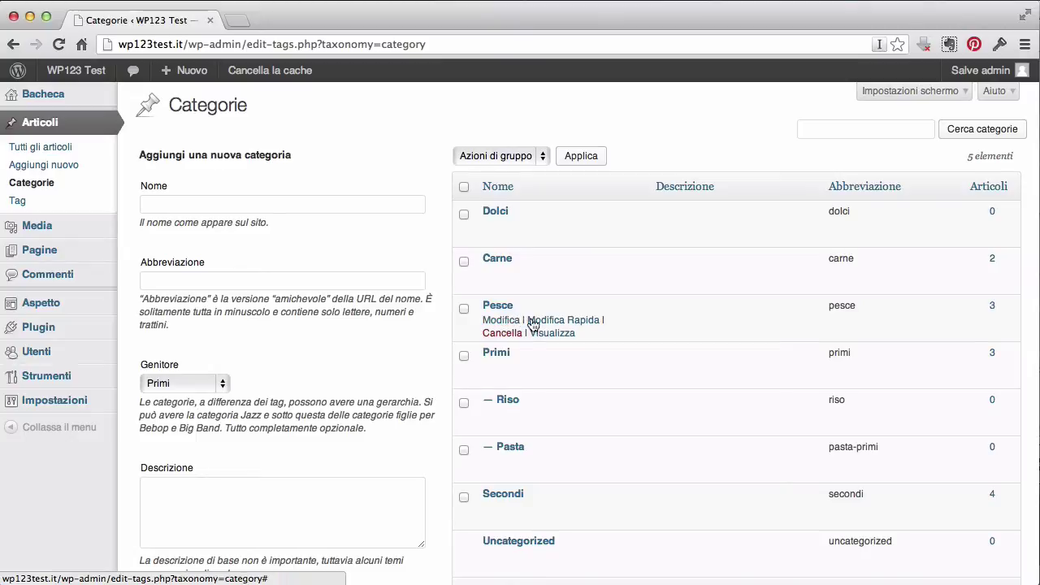
left_click(552, 322)
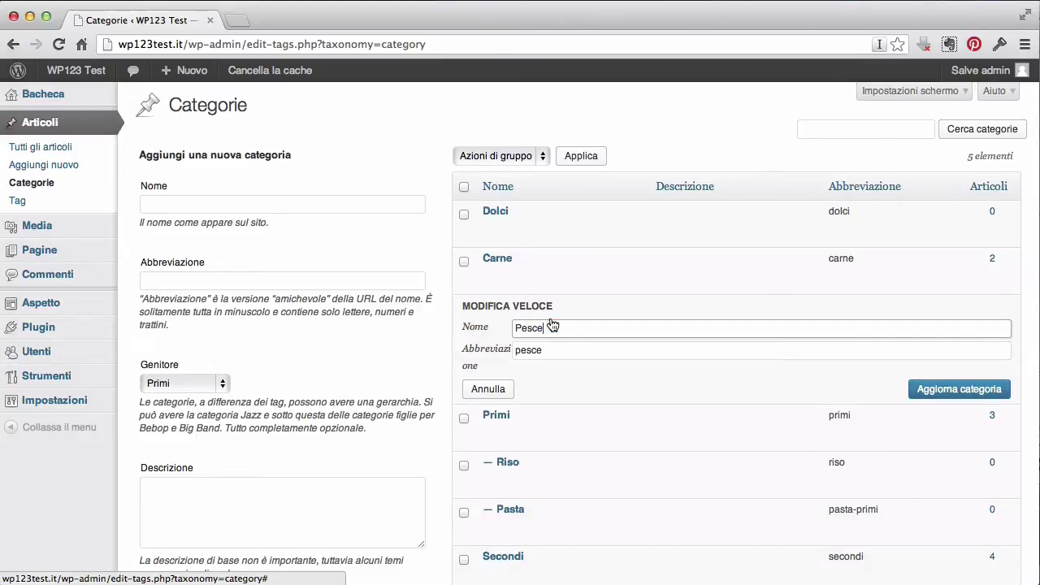
left_click_drag(544, 328, 502, 327)
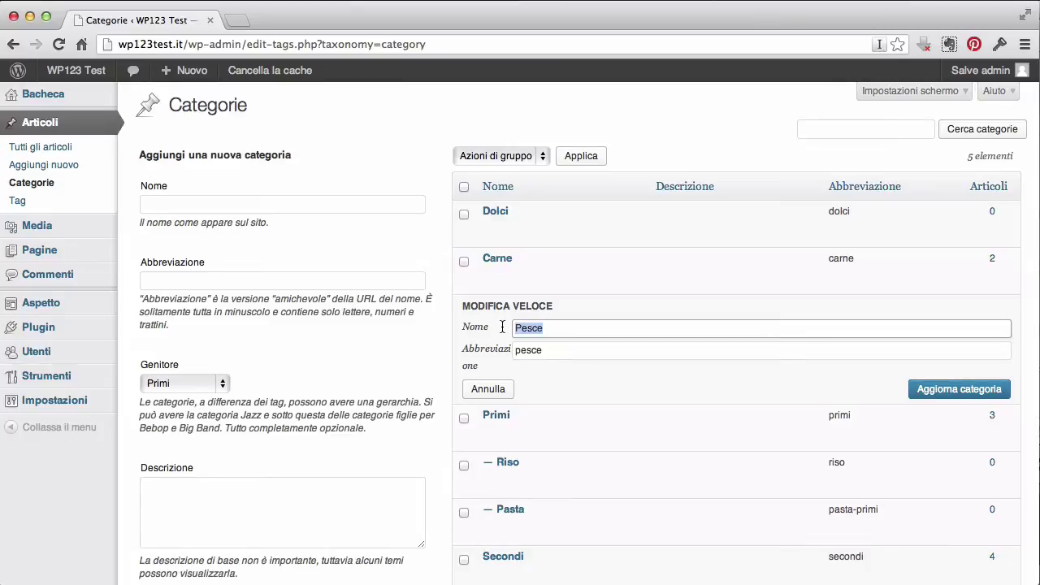
type("Mare")
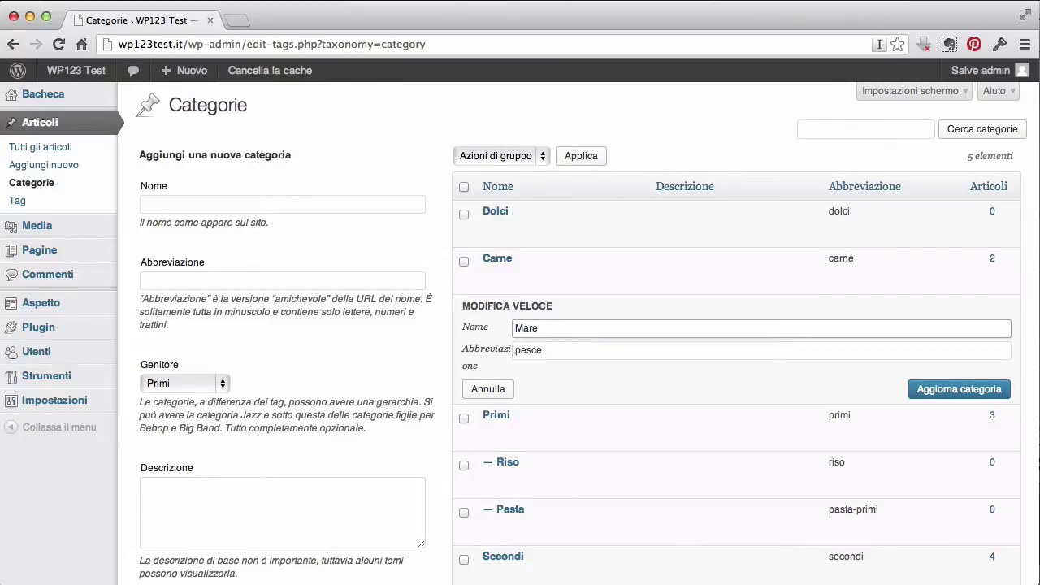
key("Tab")
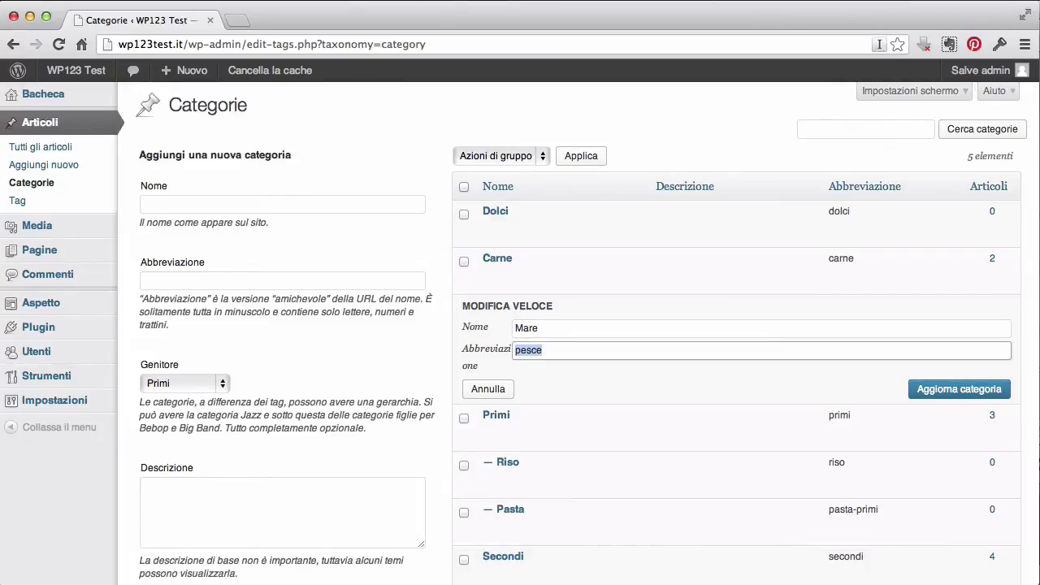
type("mare")
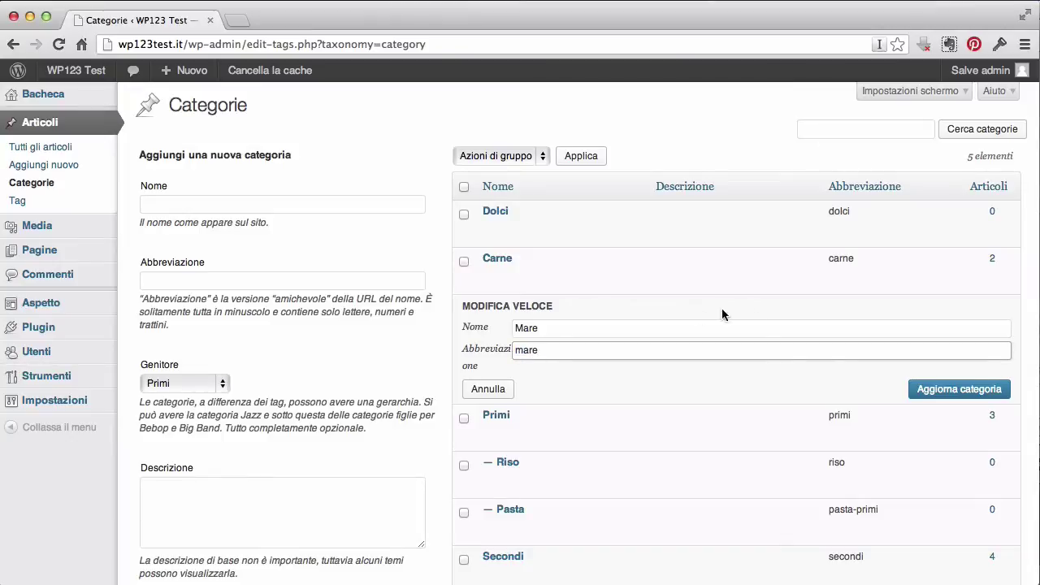
left_click(948, 393)
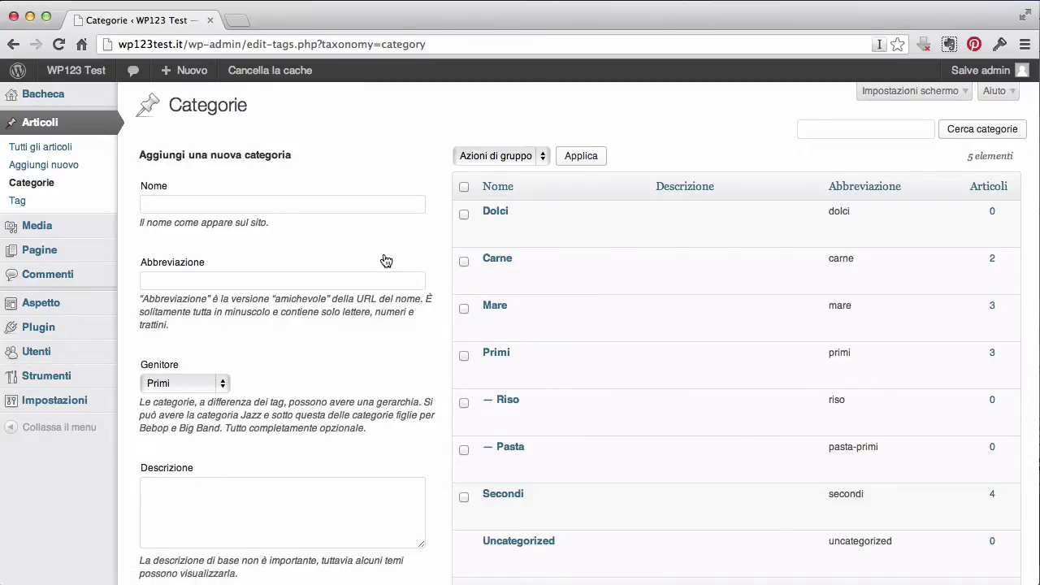
Step: Edit the Carne category in full, setting its name to Terra and its slug to terra, update it and return to the category list
mouse_move(481, 255)
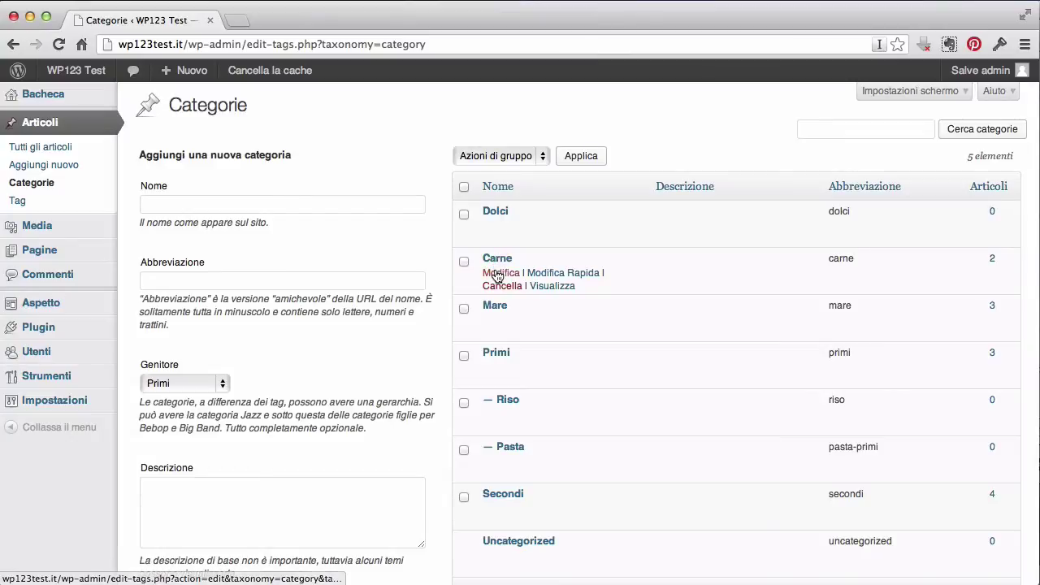
left_click(498, 277)
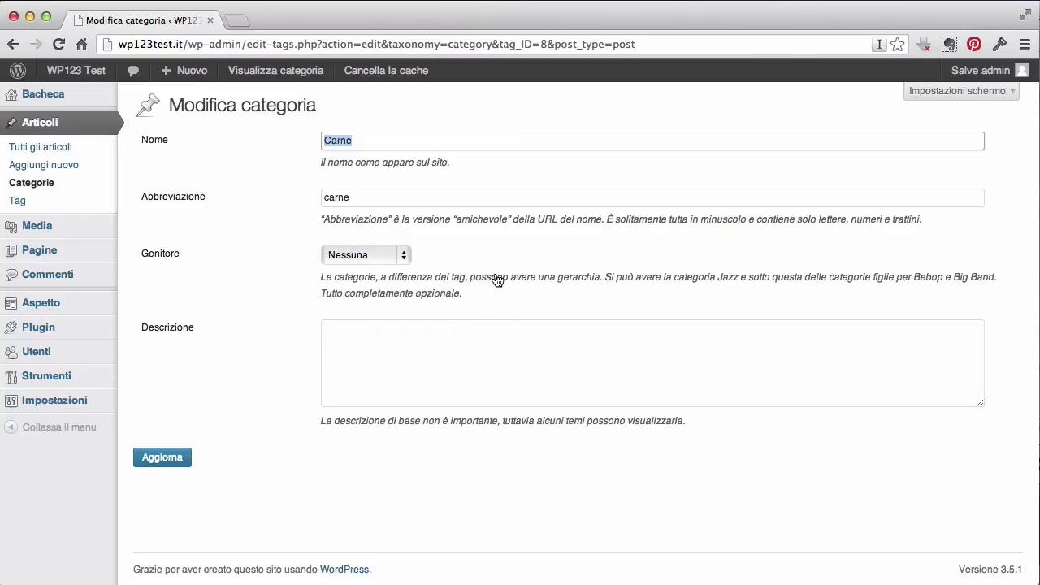
left_click(388, 257)
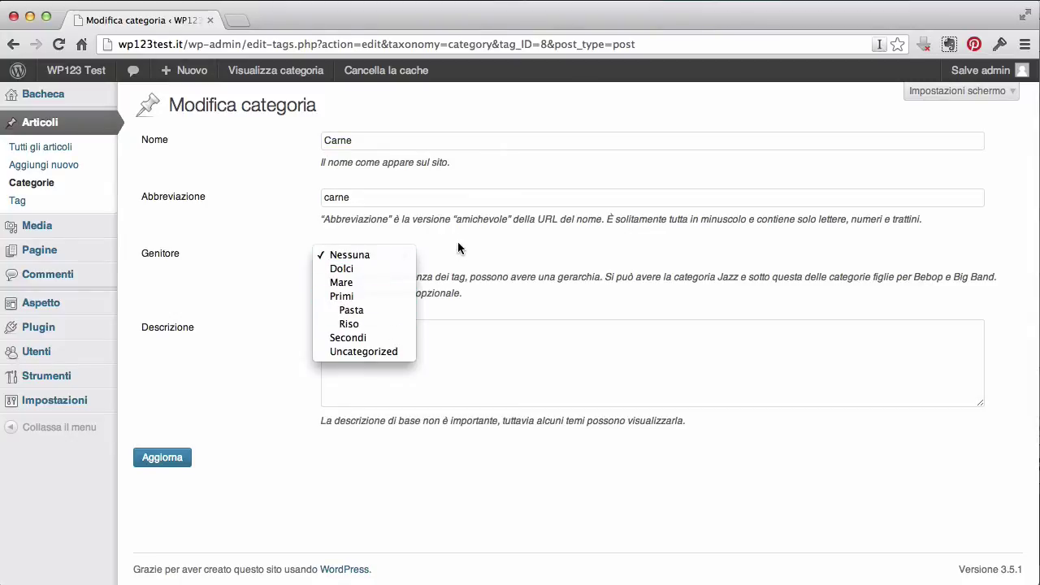
left_click(457, 248)
double_click(388, 142)
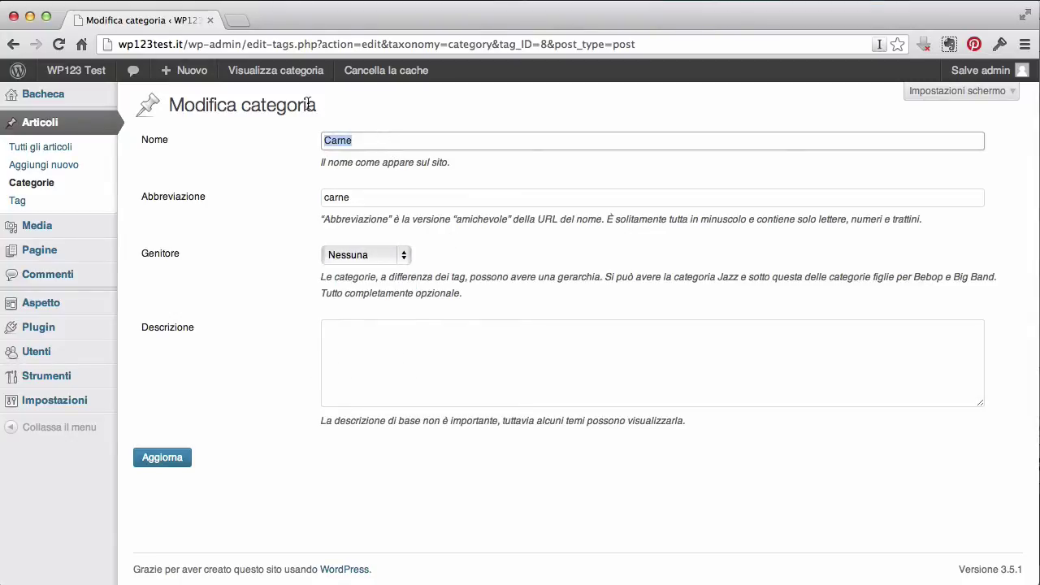
type("Terra")
key("Tab")
type("terra")
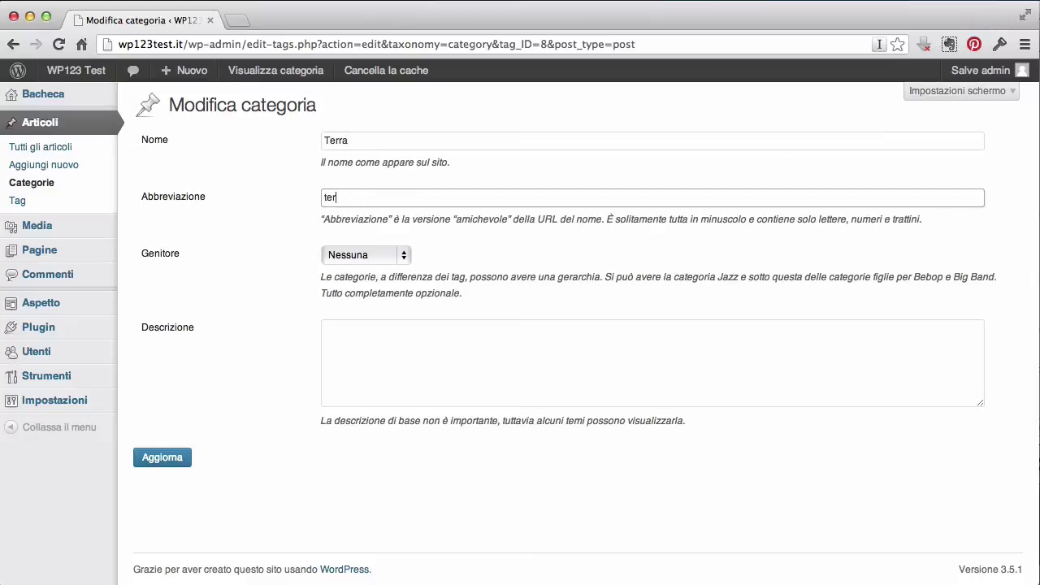
left_click(173, 460)
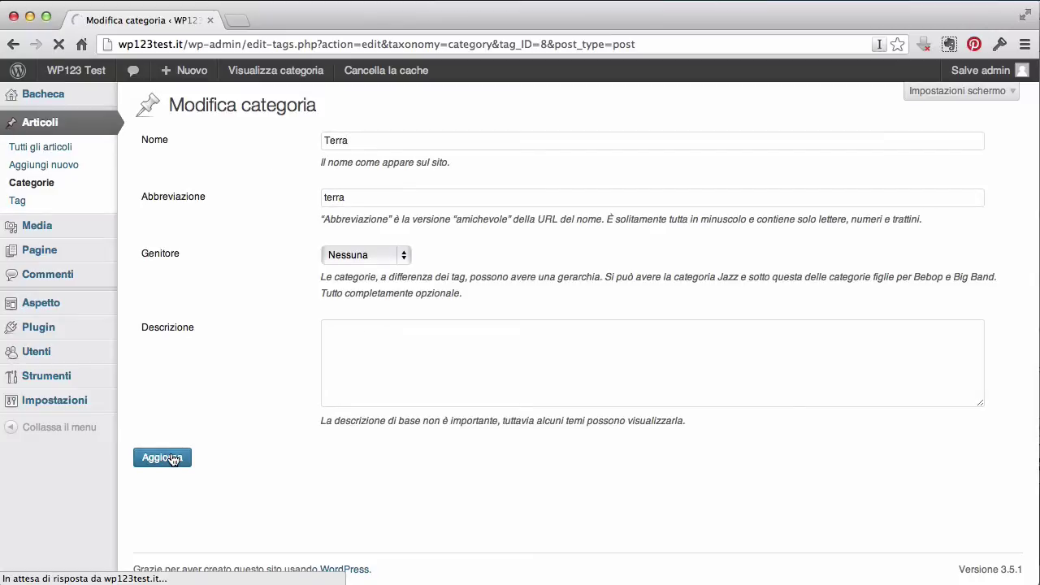
left_click(38, 185)
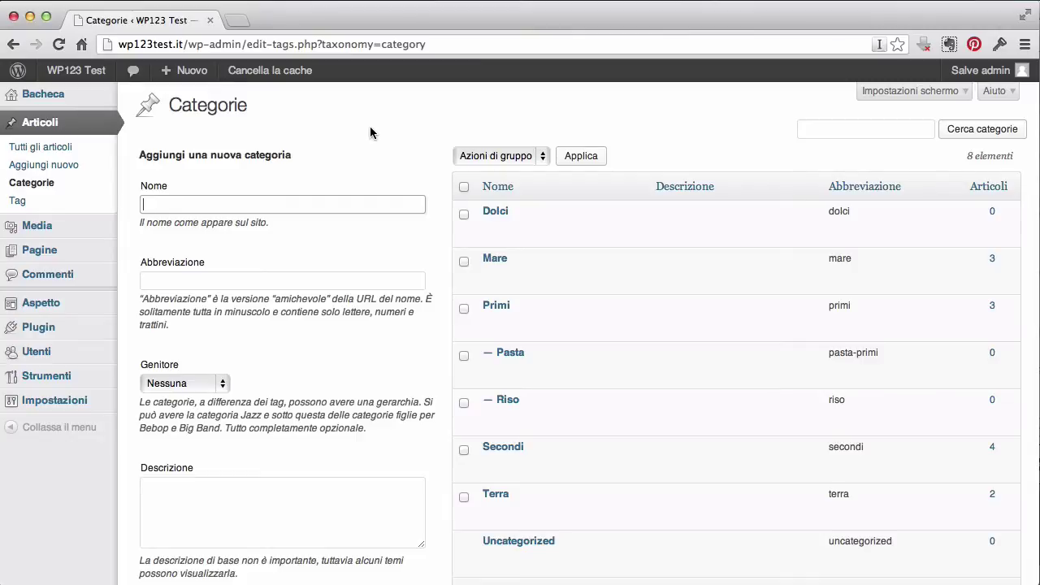
Step: In the list of all posts, quick-edit Spaghetti alle vongole to add it to the Pasta subcategory
left_click(39, 150)
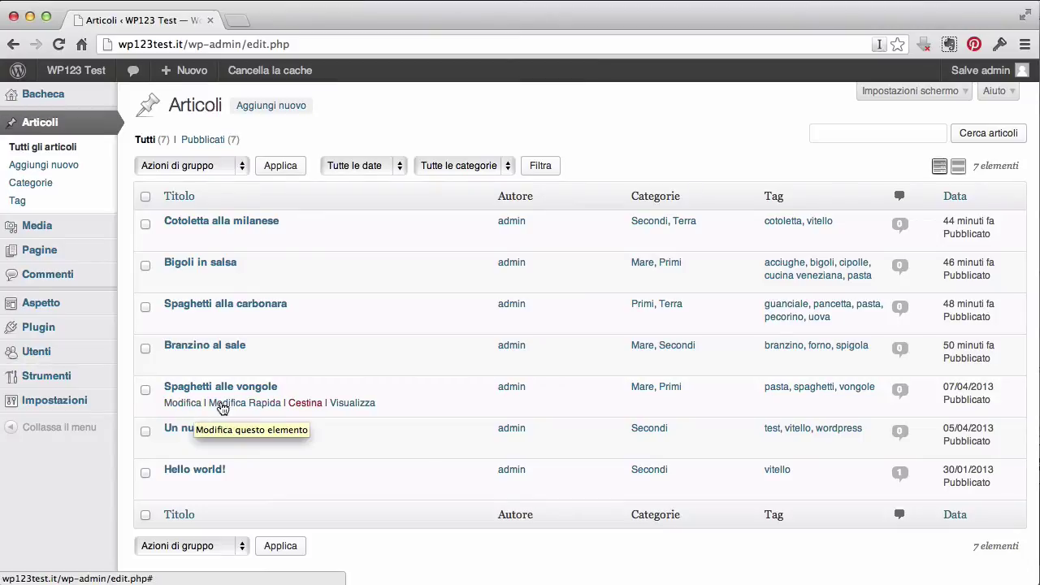
left_click(249, 404)
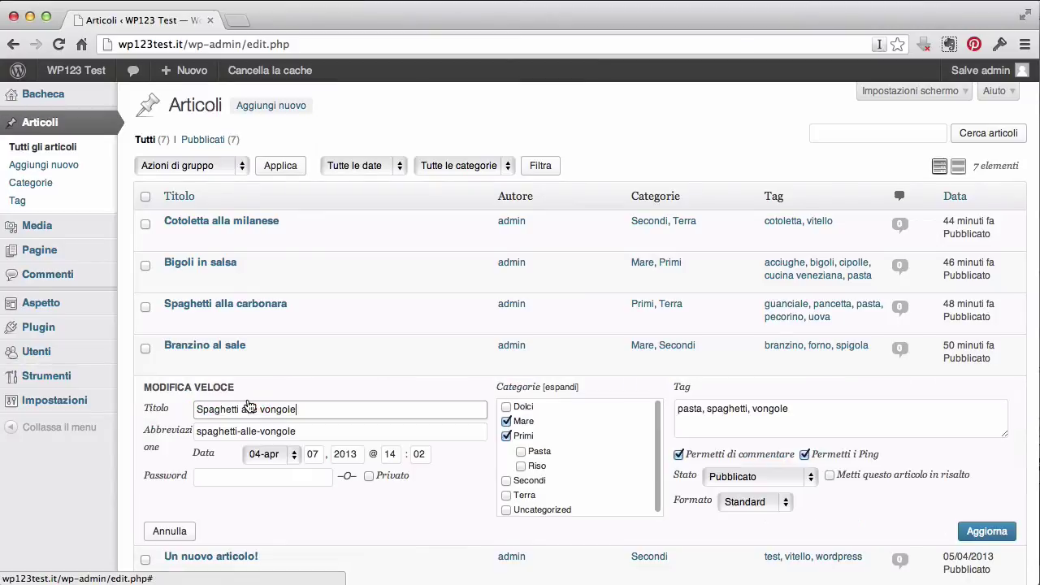
left_click(521, 454)
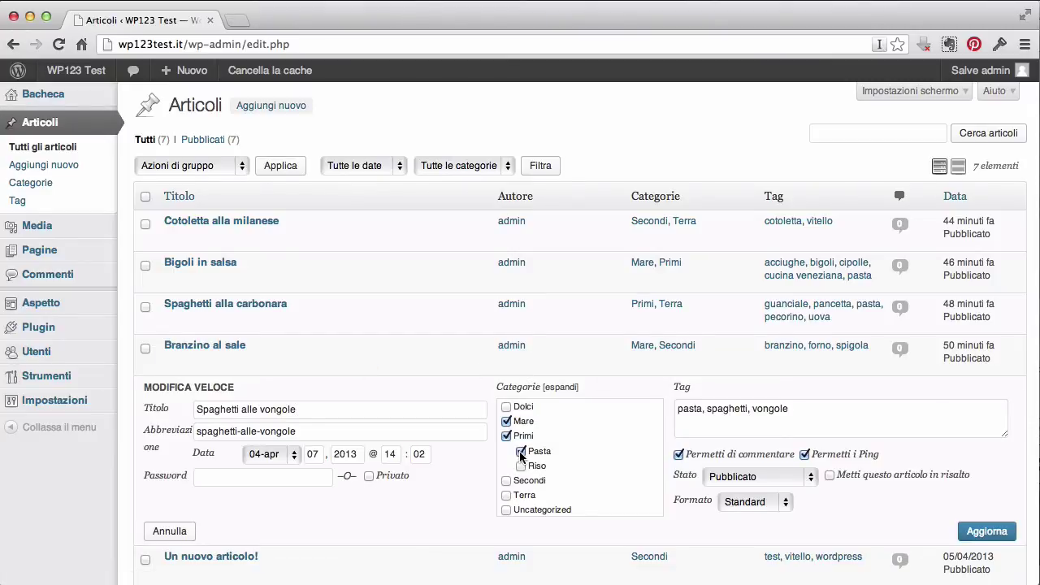
left_click(978, 532)
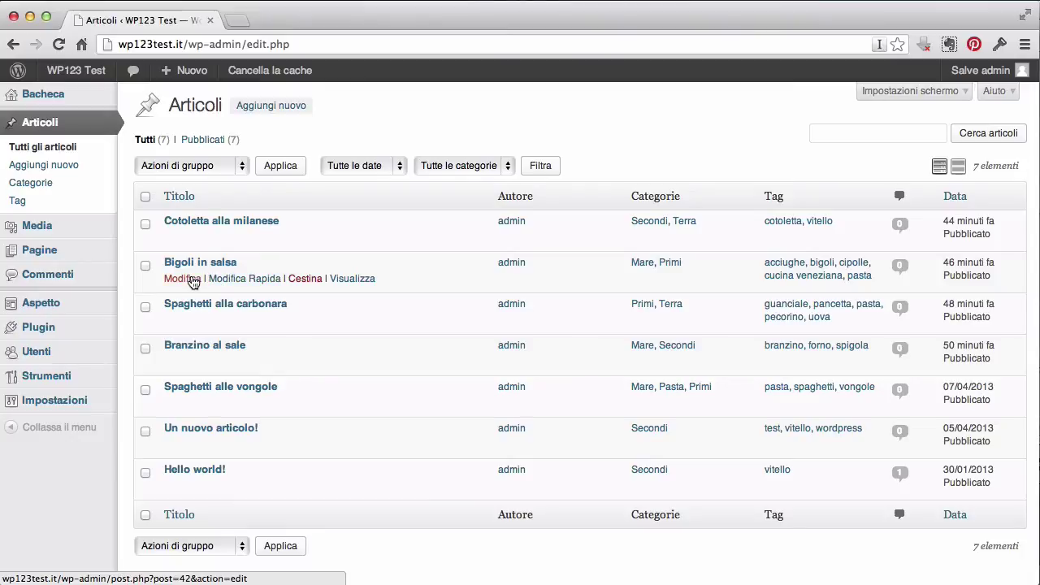
Step: Assign the Pasta subcategory to the post Bigoli in salsa through quick edit and update it
left_click(228, 280)
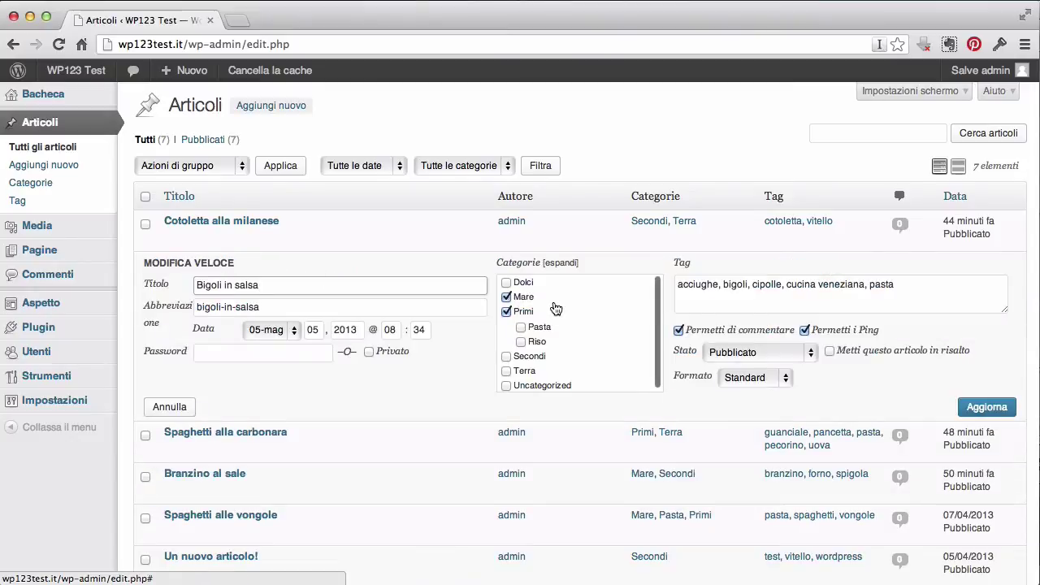
left_click(521, 327)
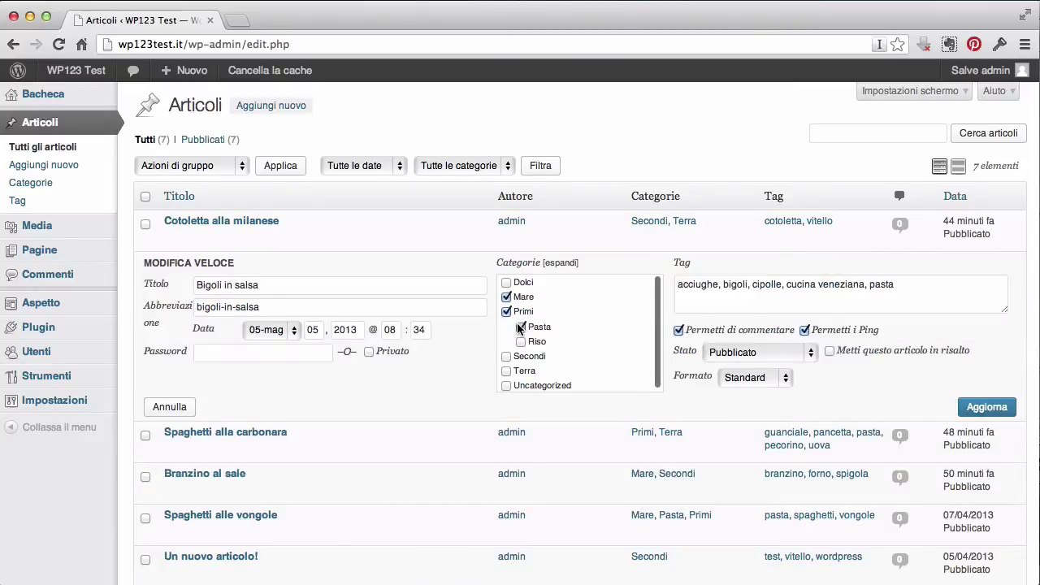
left_click(975, 409)
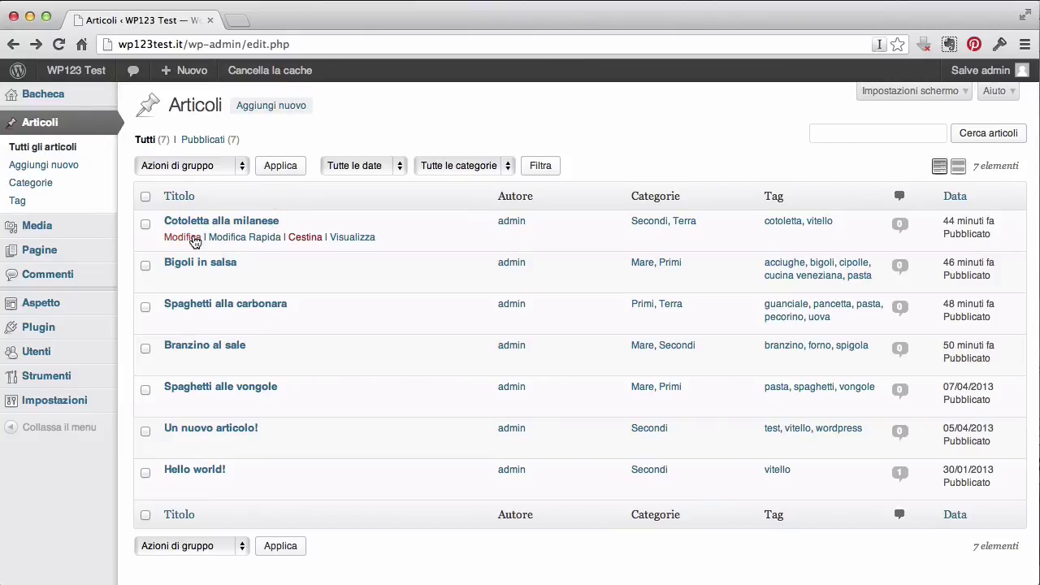
Step: Open the Cotoletta alla milanese post for full editing, remove its cotoletta tag, add the tag cotoletta again and update the post
left_click(182, 238)
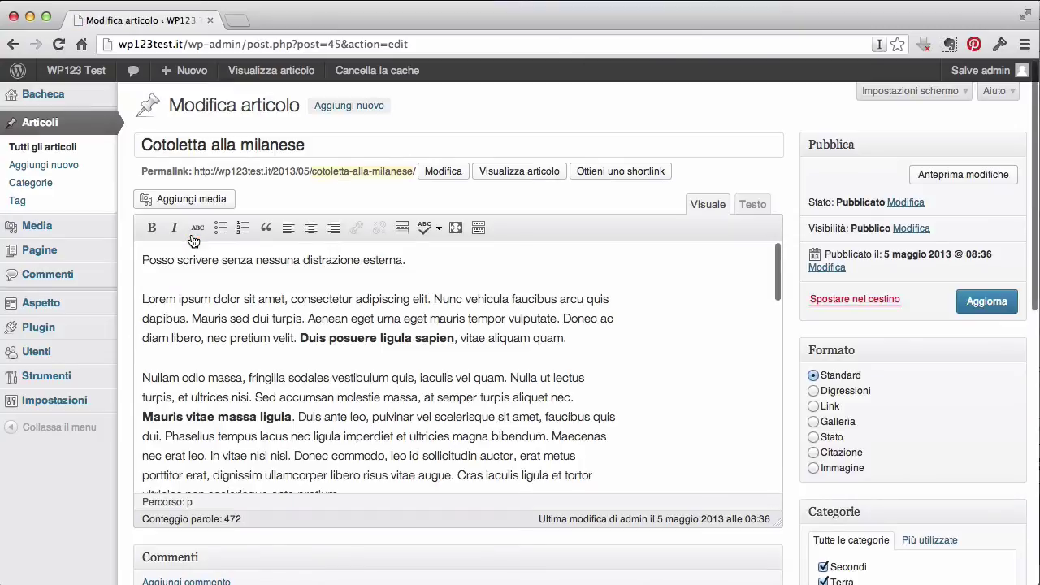
scroll(662, 98, "down", 4)
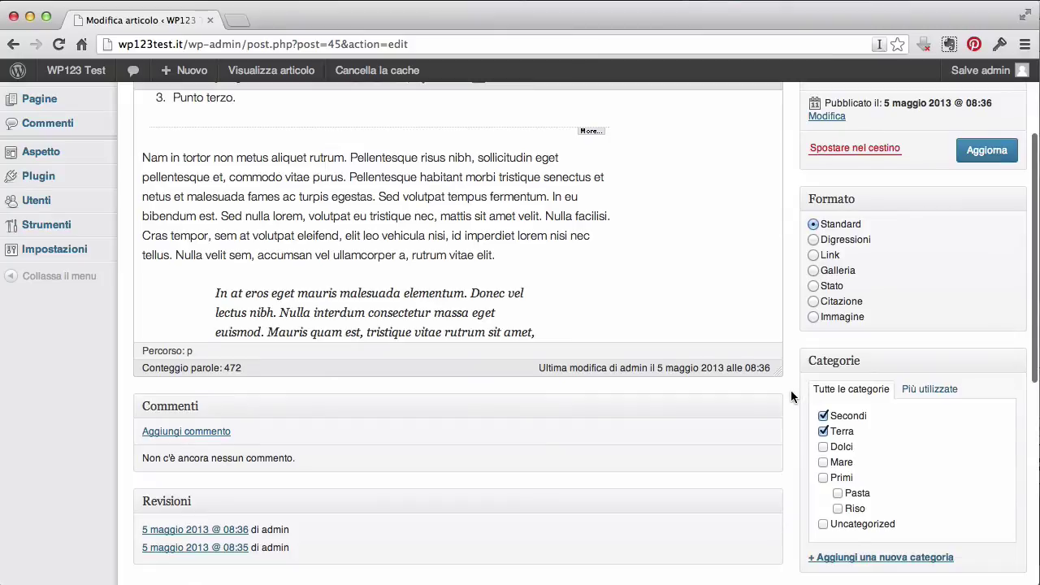
scroll(791, 390, "down", 10)
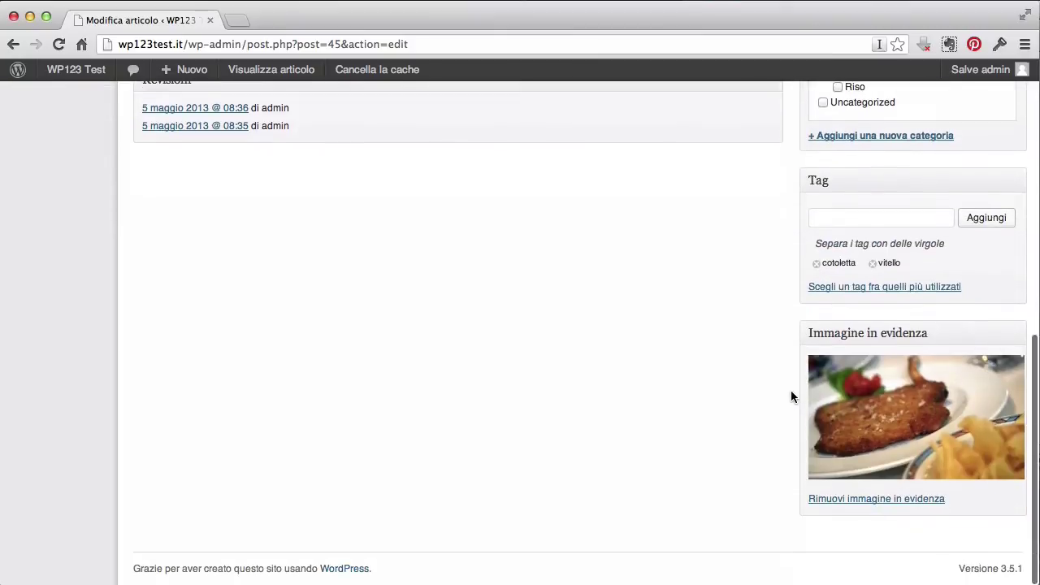
left_click(818, 271)
left_click(854, 218)
type("c")
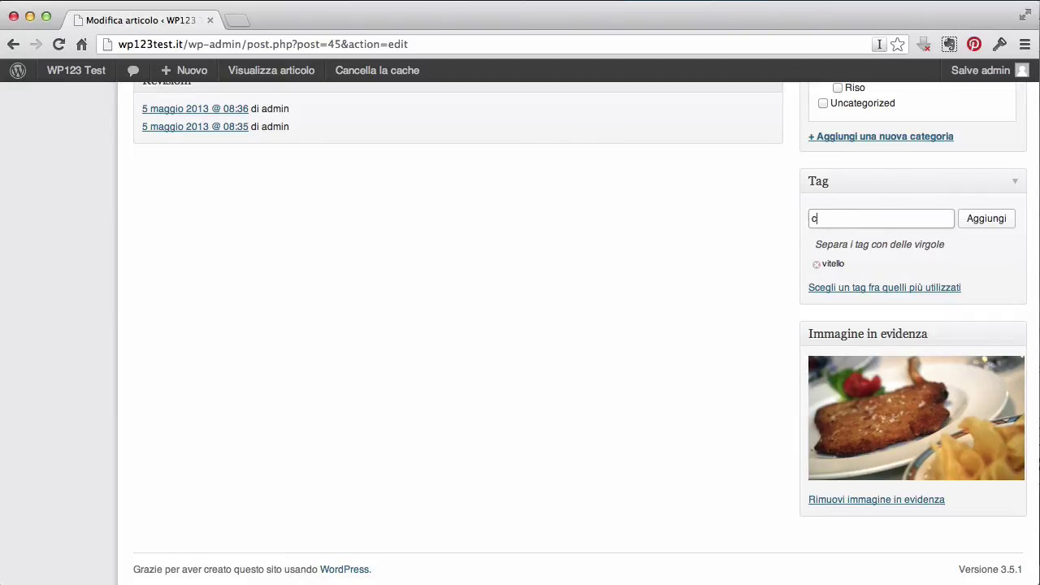
type("otoletta")
left_click(993, 218)
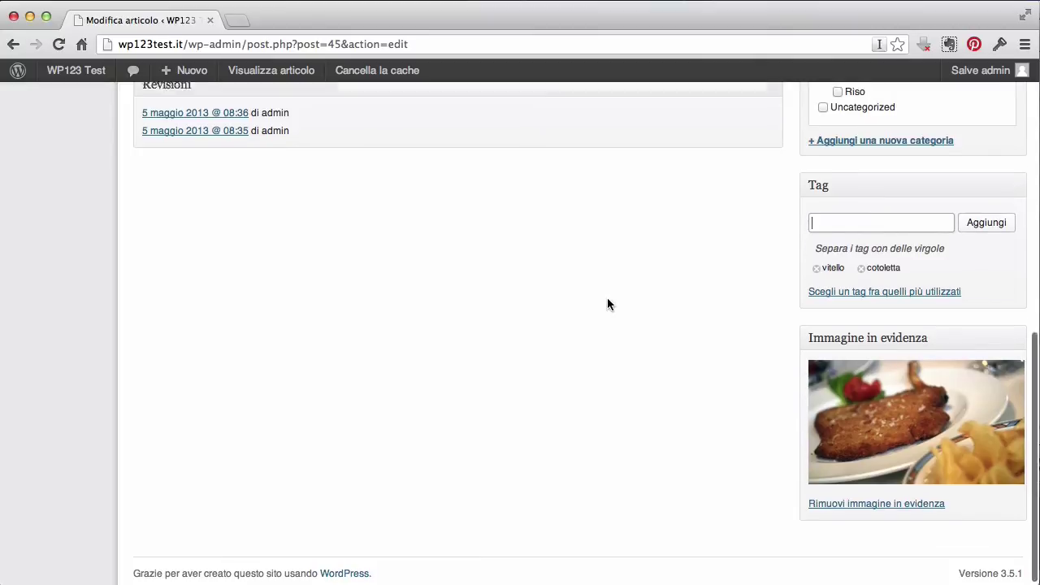
scroll(610, 293, "up", 15)
left_click(988, 302)
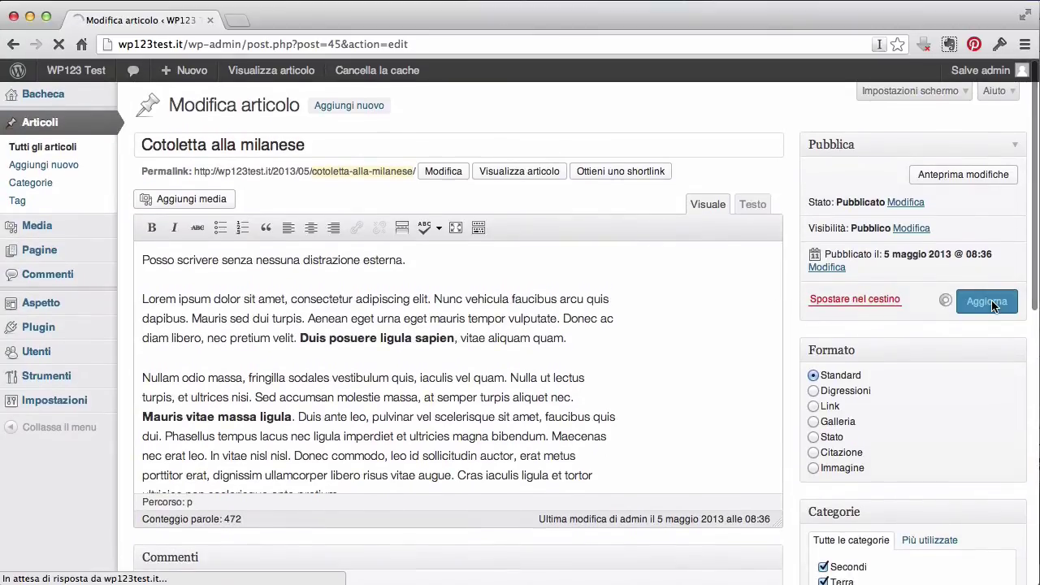
Step: Return to the list of all posts and quick-edit Cotoletta alla milanese to add the tag cucina milanese
left_click(49, 147)
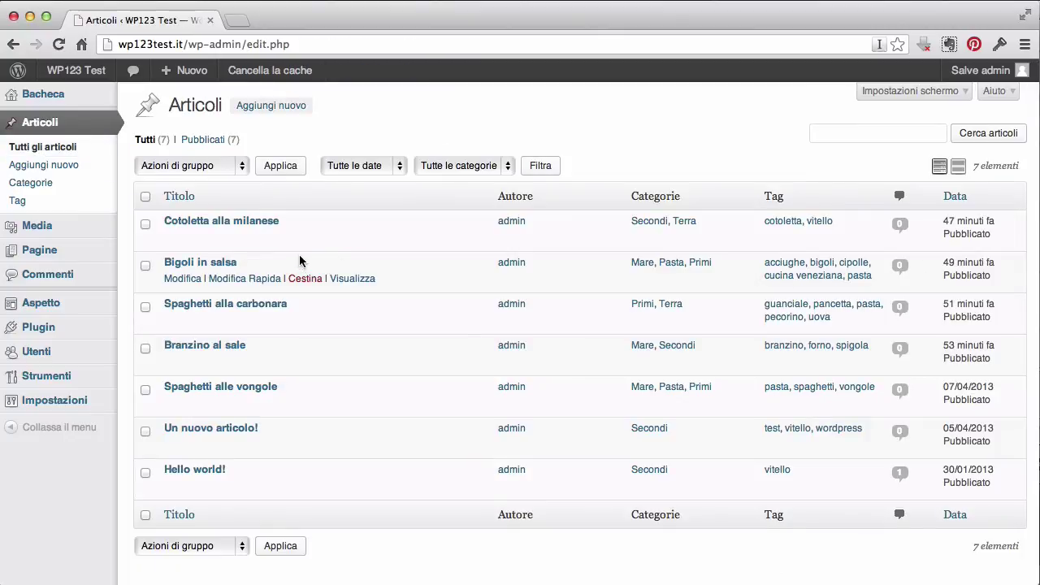
left_click(262, 237)
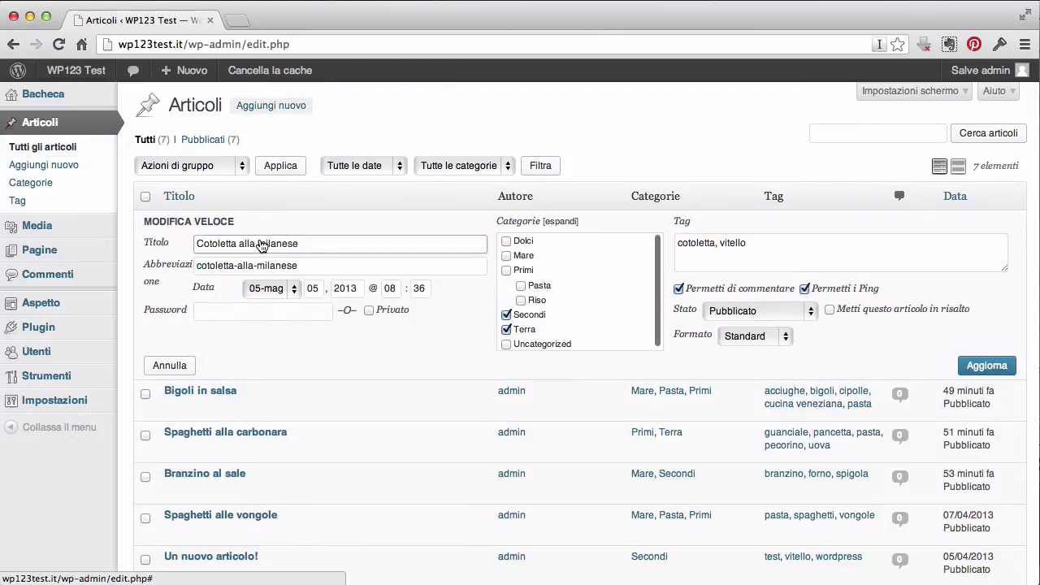
left_click(782, 248)
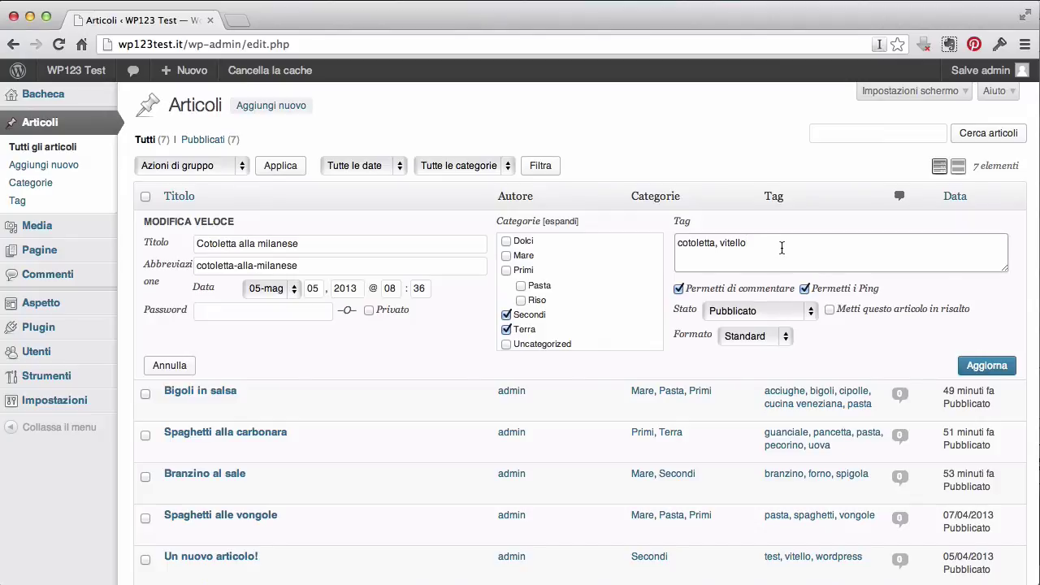
type(", cucina milanese")
left_click(984, 366)
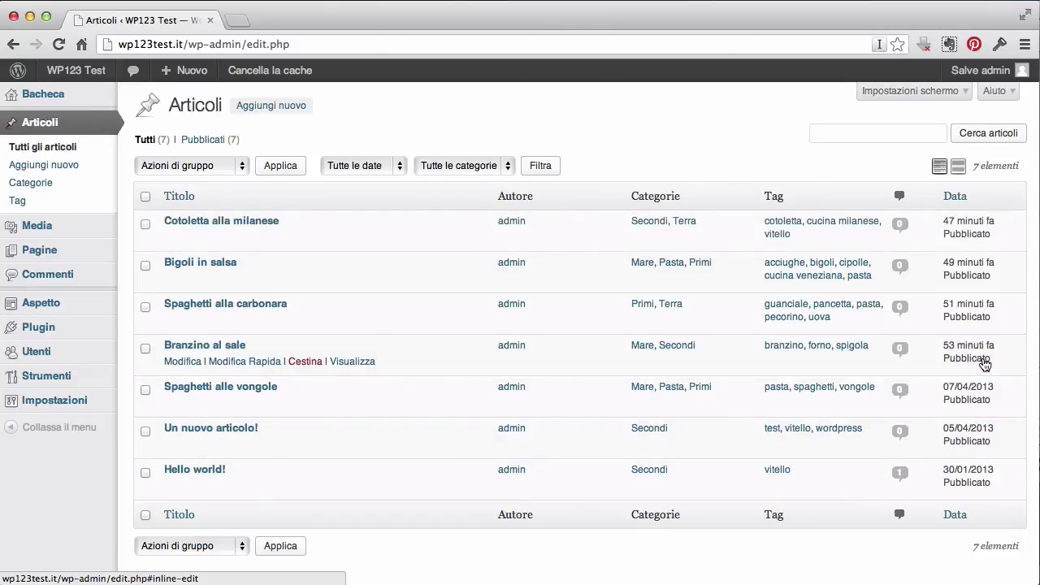